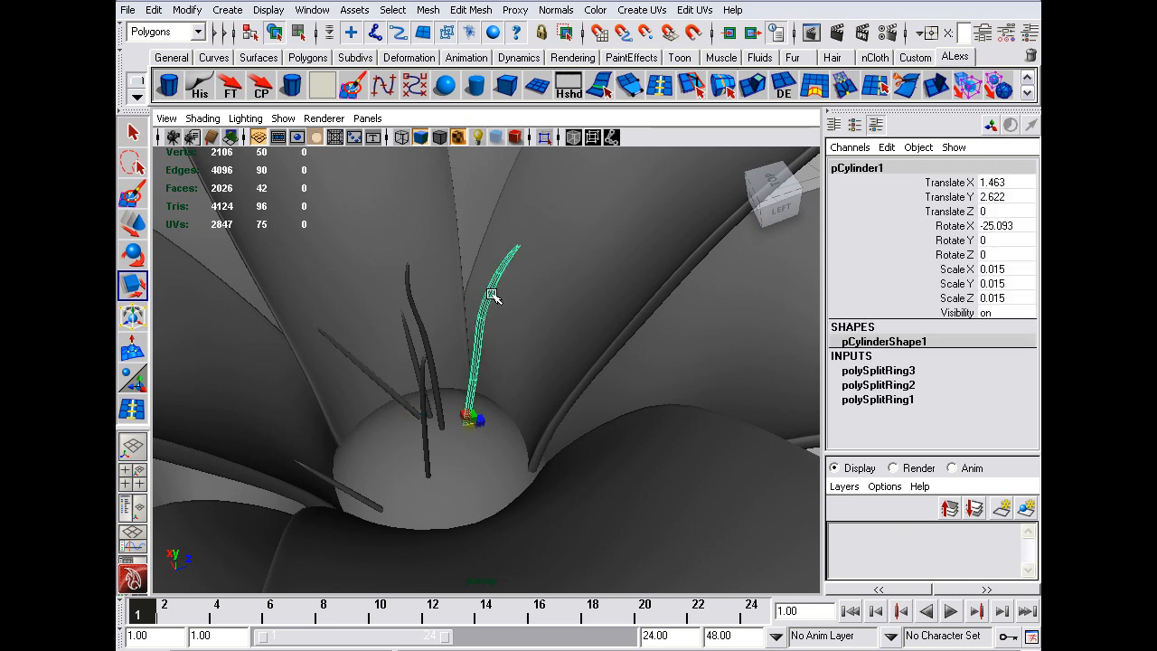
Duplicate the curved stamen and rotate and move the copy across the central dome, to about Translate Y 2.363 and Z -0.37
{"action": "key", "text": "ctrl+d"}
{"action": "key", "text": "e"}
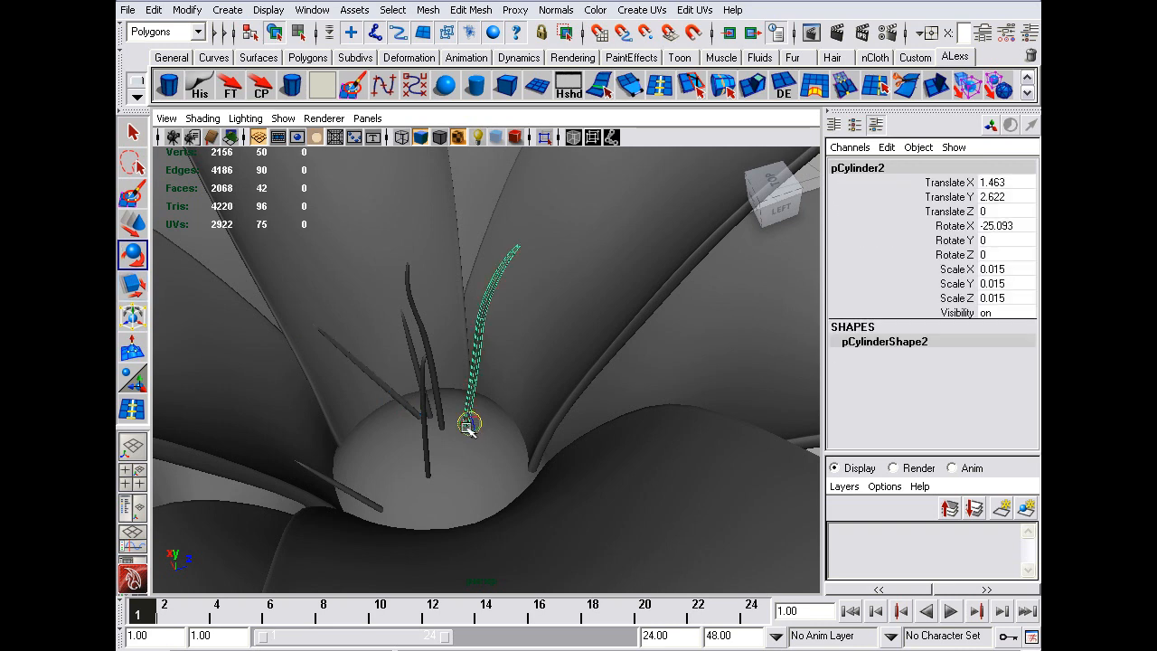
{"action": "left_click_drag", "start_coordinate": [459, 424], "coordinate": [365, 447]}
{"action": "key", "text": "w"}
Restore the bookmarked view of the whole flower and rotate the duplicated stamen to about X -128.7, Y -0.6, Z 178.5, leaving nothing selected
{"action": "left_click", "coordinate": [166, 121]}
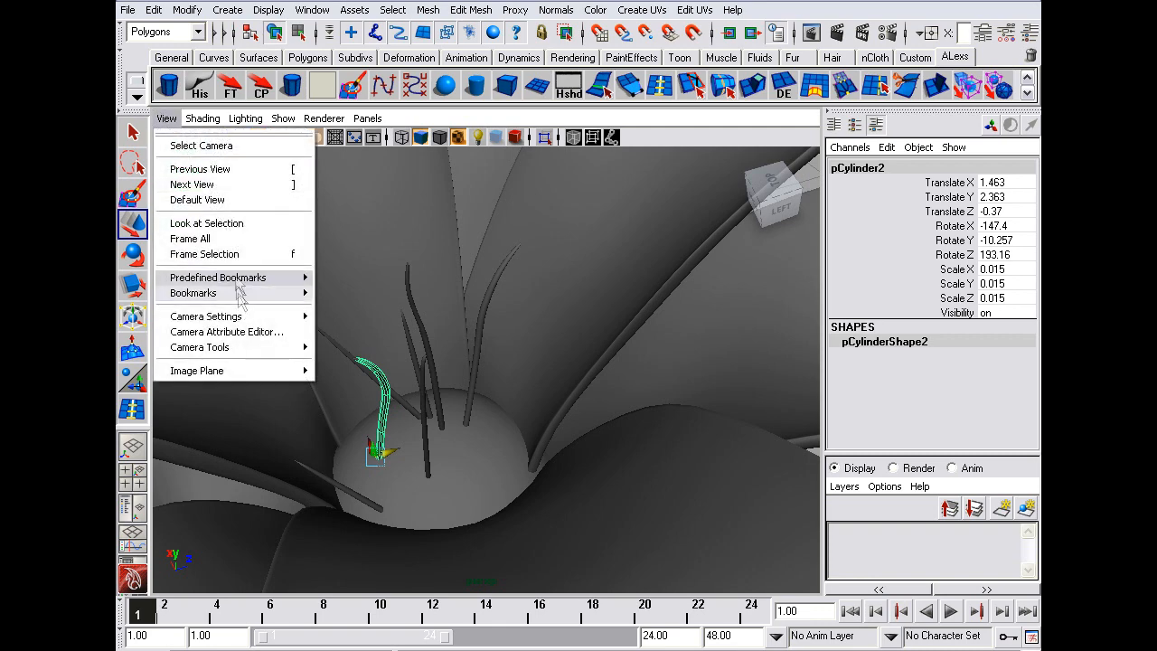
{"action": "mouse_move", "coordinate": [249, 295]}
{"action": "left_click", "coordinate": [348, 293]}
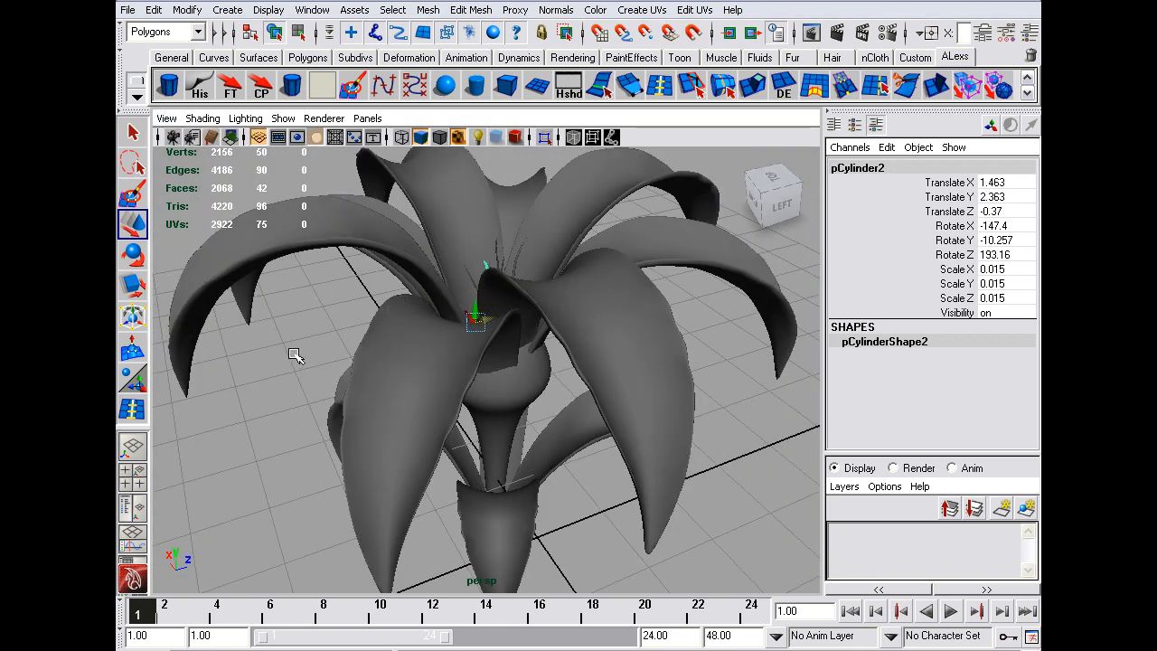
{"action": "key", "text": "e"}
{"action": "left_click_drag", "start_coordinate": [476, 319], "coordinate": [469, 314]}
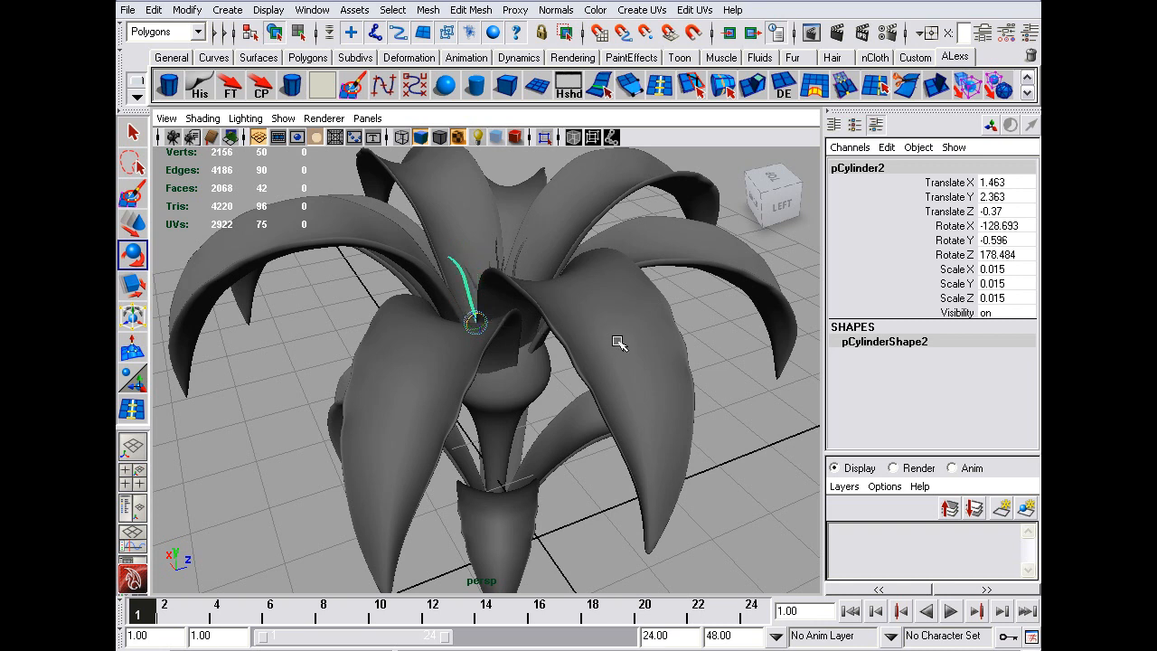
{"action": "left_click", "coordinate": [768, 391]}
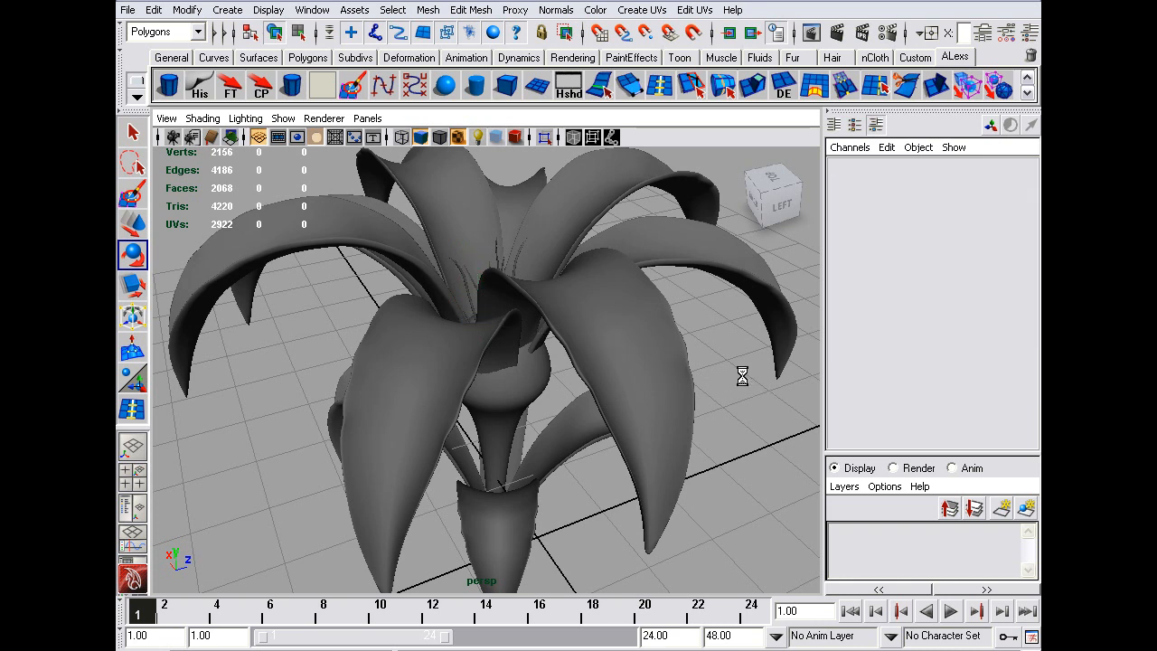
{"action": "key", "text": "q"}
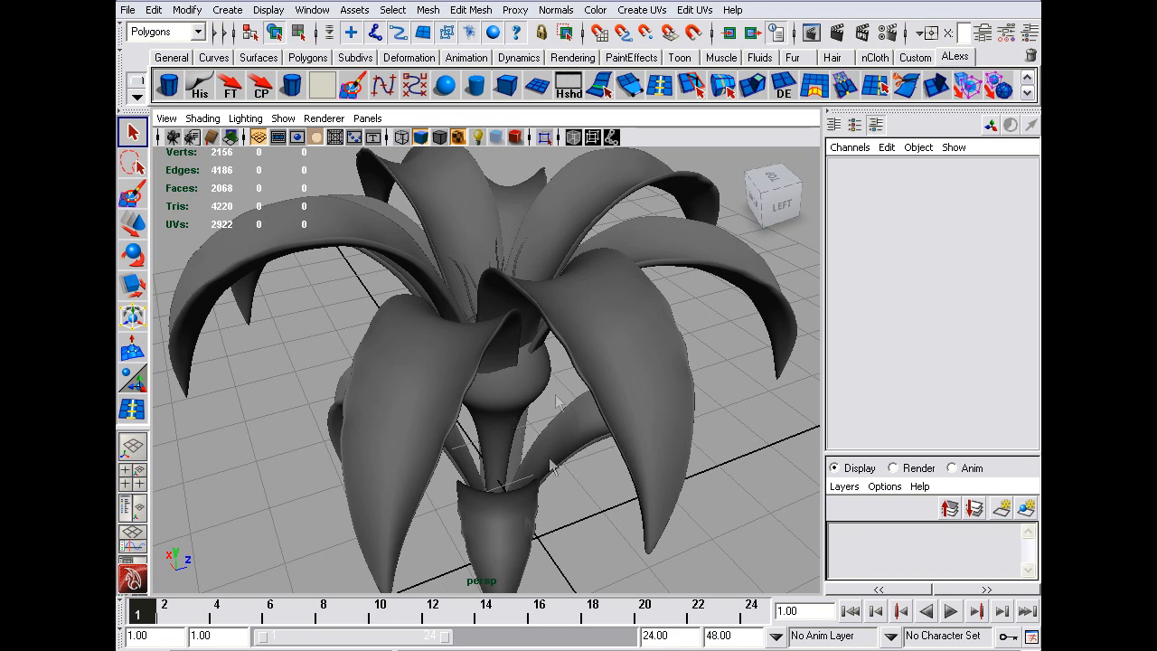
Display the Resolution Gate for the perspective camera
{"action": "left_click", "coordinate": [164, 121]}
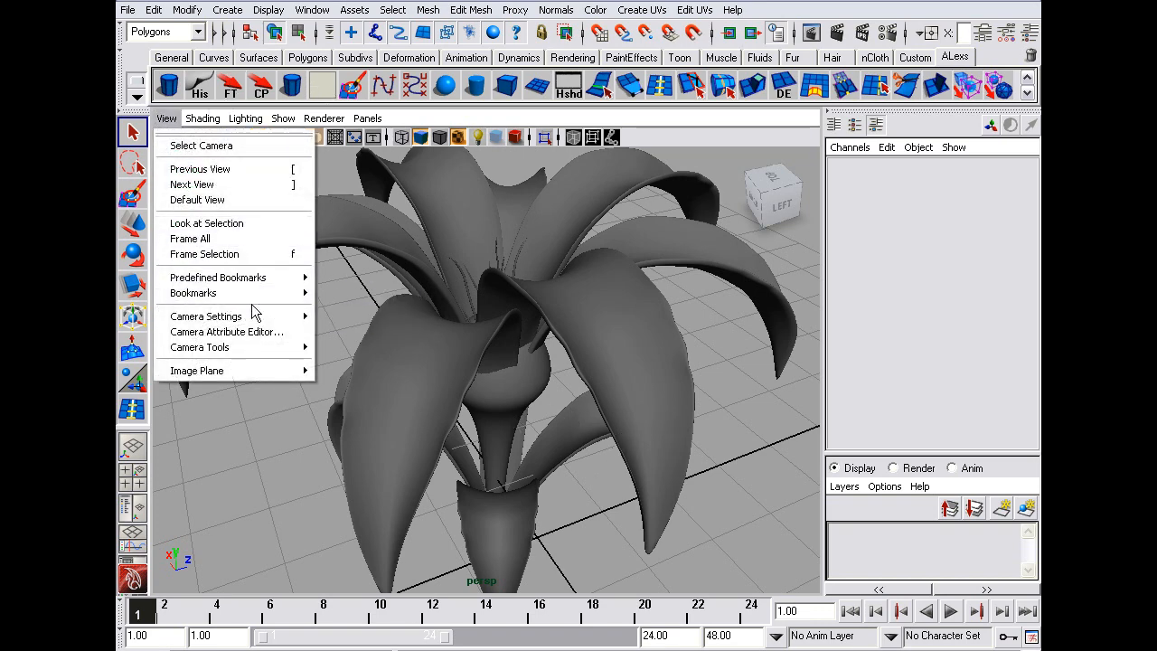
{"action": "mouse_move", "coordinate": [262, 318]}
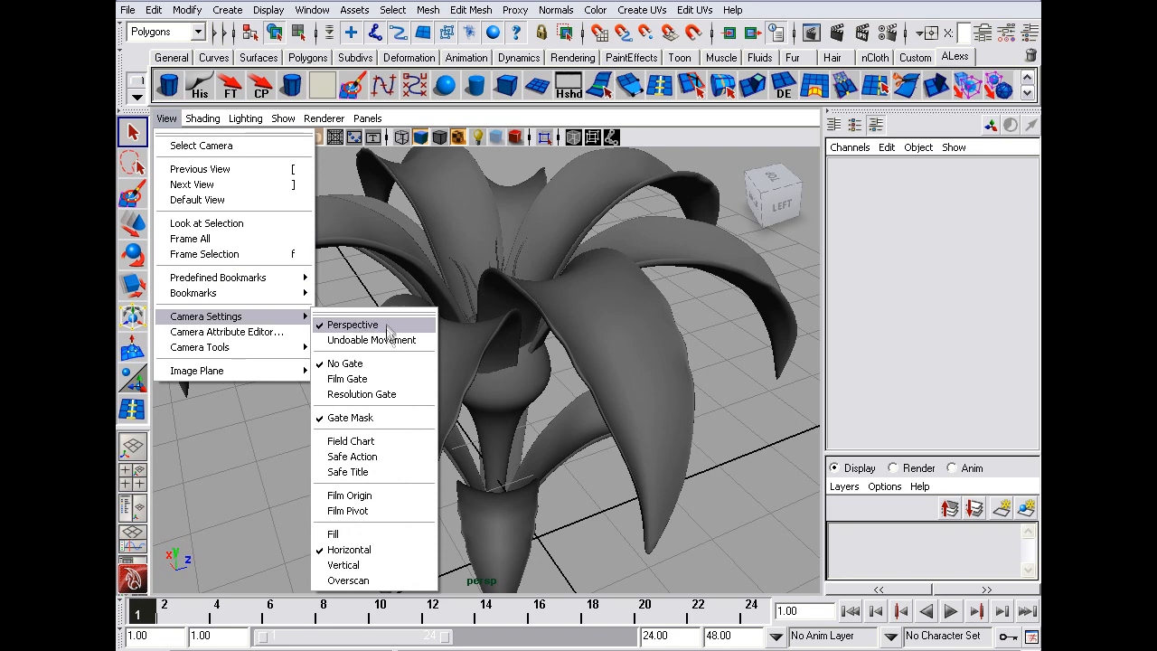
{"action": "left_click", "coordinate": [362, 394]}
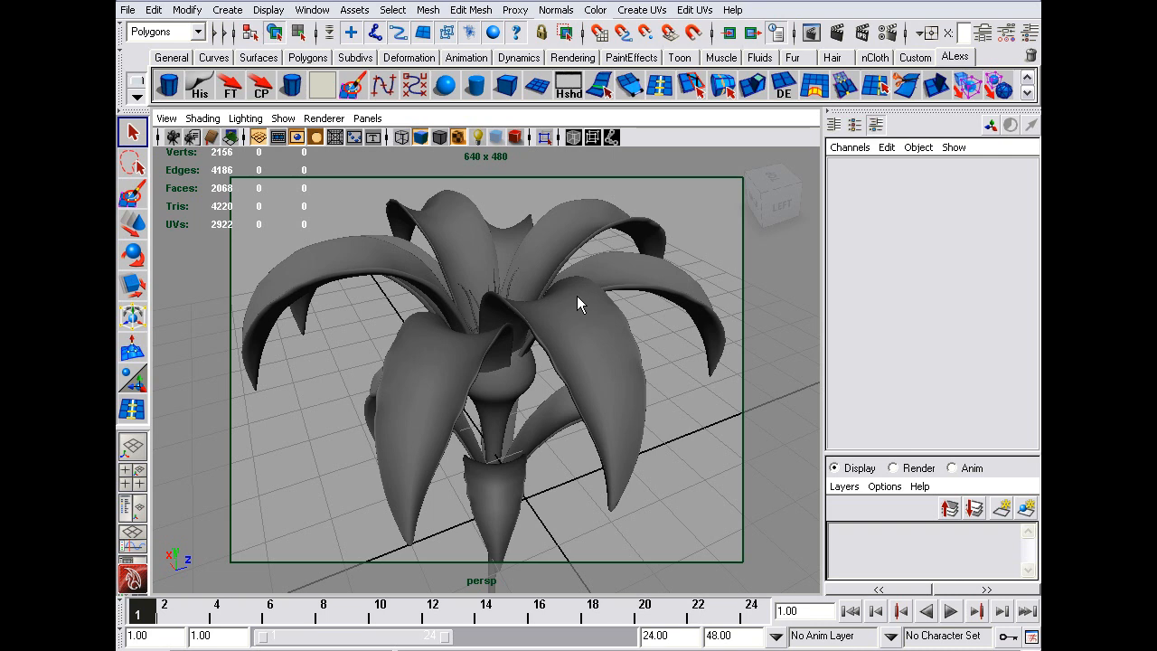
Delete most of the flower's petals together with the central bulb, keeping the large front petal polySurface2
{"action": "left_click", "coordinate": [579, 329]}
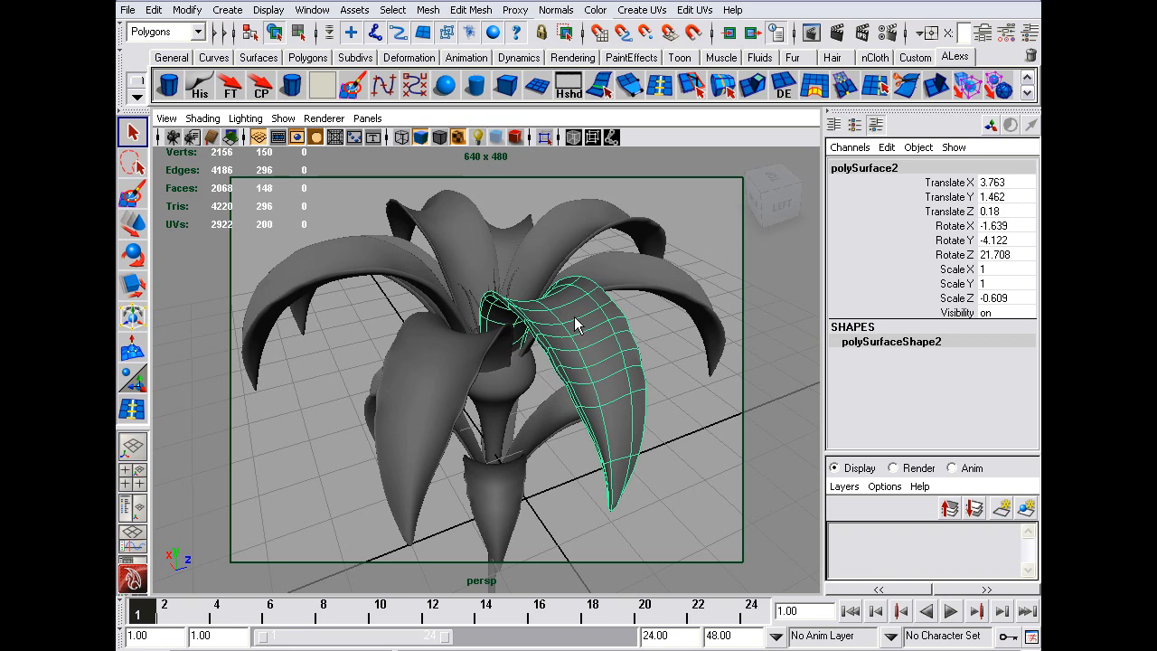
{"action": "left_click", "coordinate": [545, 372]}
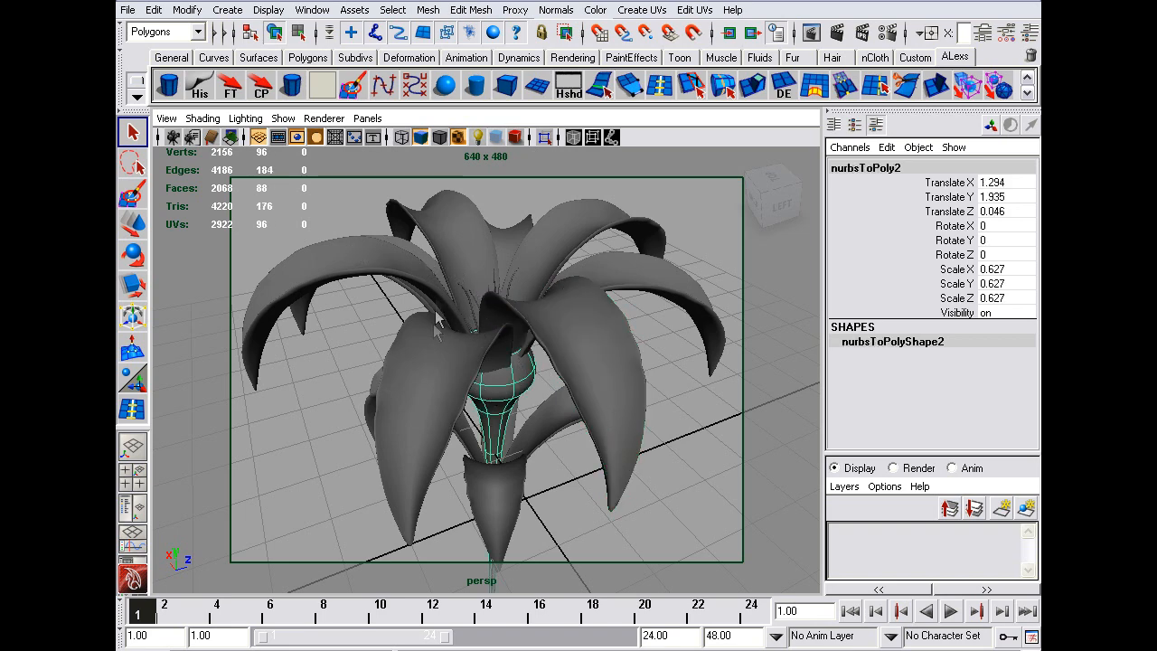
{"action": "left_click", "coordinate": [575, 348]}
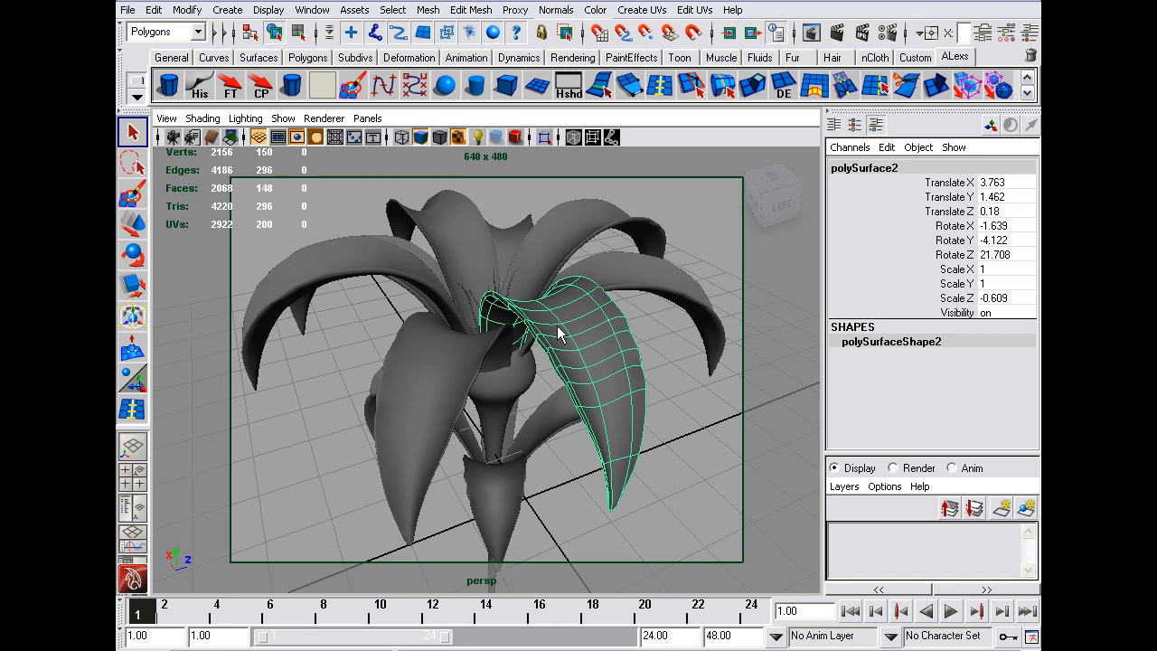
{"action": "left_click_drag", "start_coordinate": [409, 395], "coordinate": [385, 385], "text": "alt"}
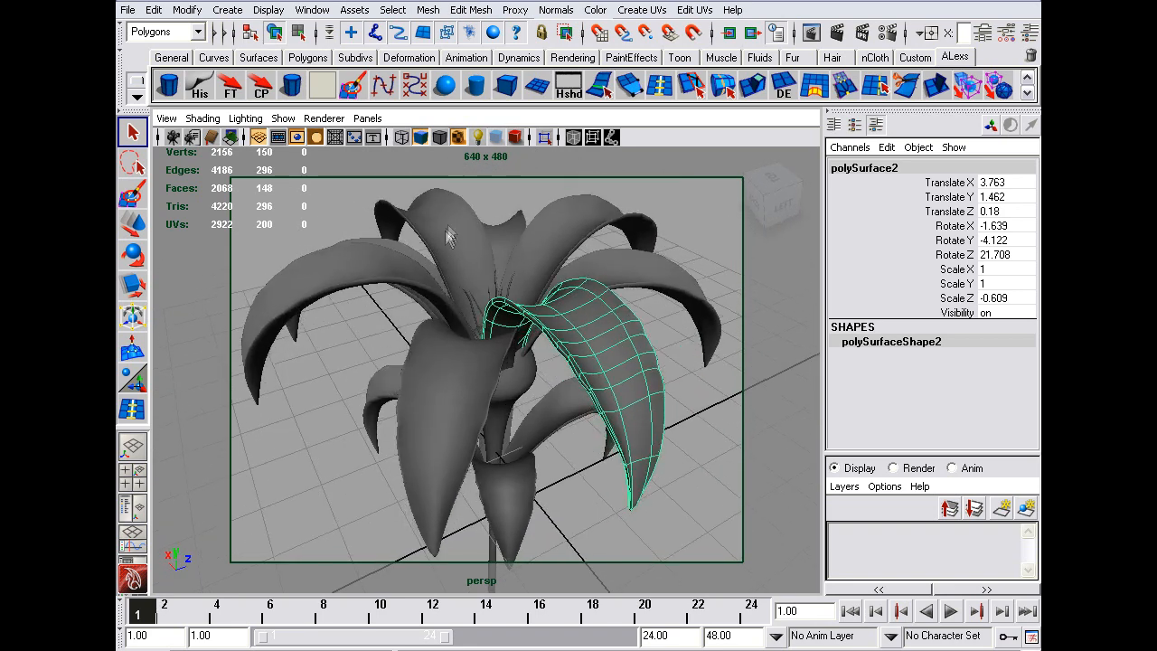
{"action": "left_click_drag", "start_coordinate": [456, 202], "coordinate": [323, 446]}
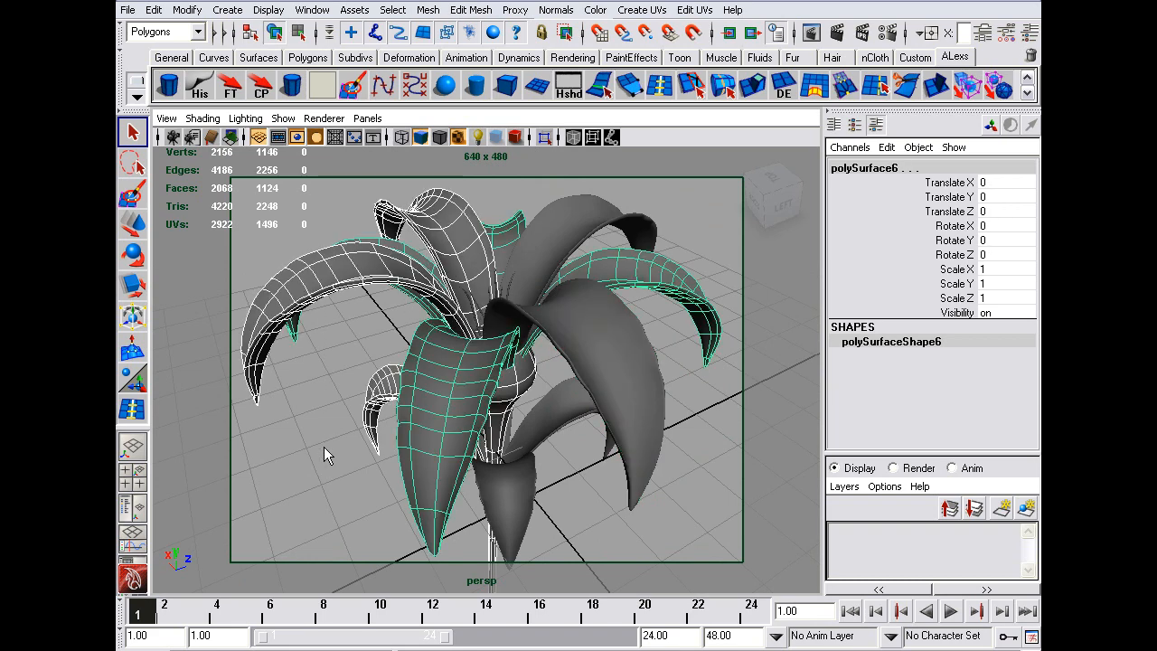
{"action": "key", "text": "Delete"}
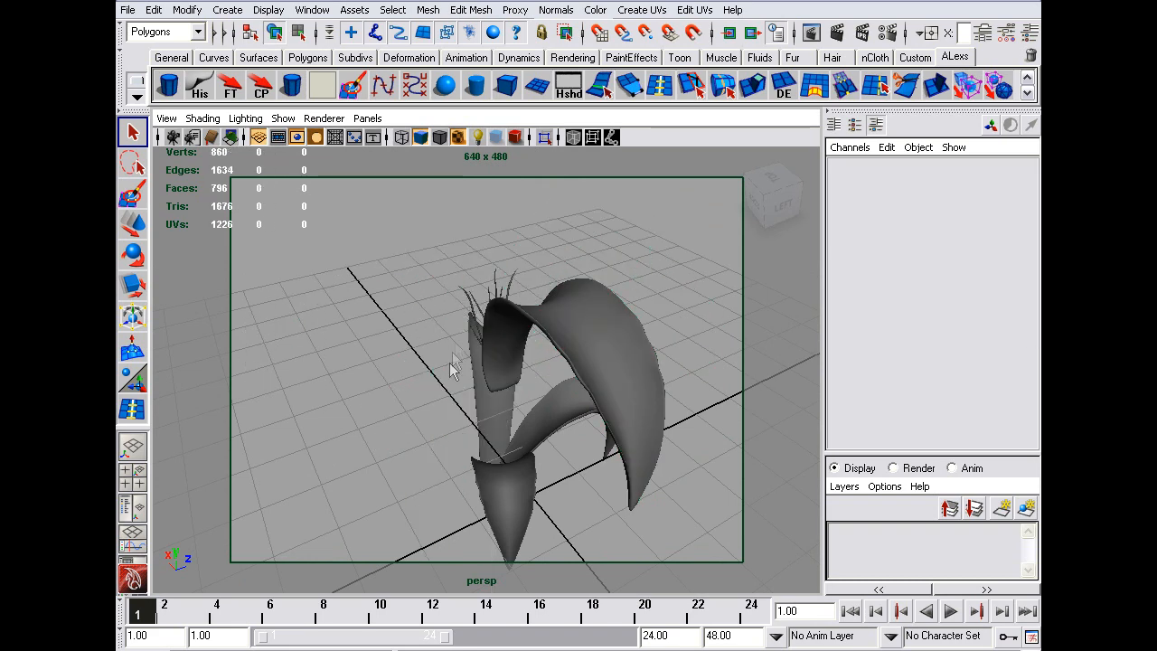
Delete the remaining lower flower parts and the stamens so that only the large petal is left
{"action": "left_click", "coordinate": [536, 498]}
{"action": "key", "text": "Delete"}
{"action": "left_click_drag", "start_coordinate": [533, 499], "coordinate": [454, 242], "text": "alt"}
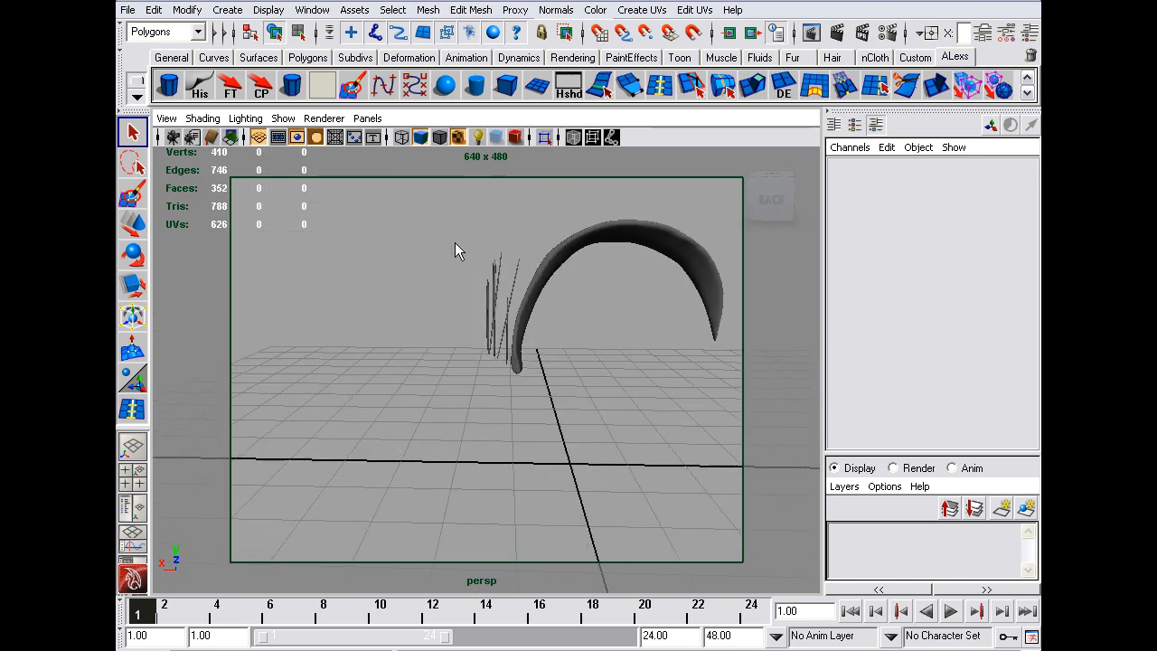
{"action": "left_click_drag", "start_coordinate": [501, 308], "coordinate": [438, 287]}
{"action": "key", "text": "Delete"}
Select the remaining petal and set the perspective camera's gate display to No Gate
{"action": "left_click", "coordinate": [537, 325]}
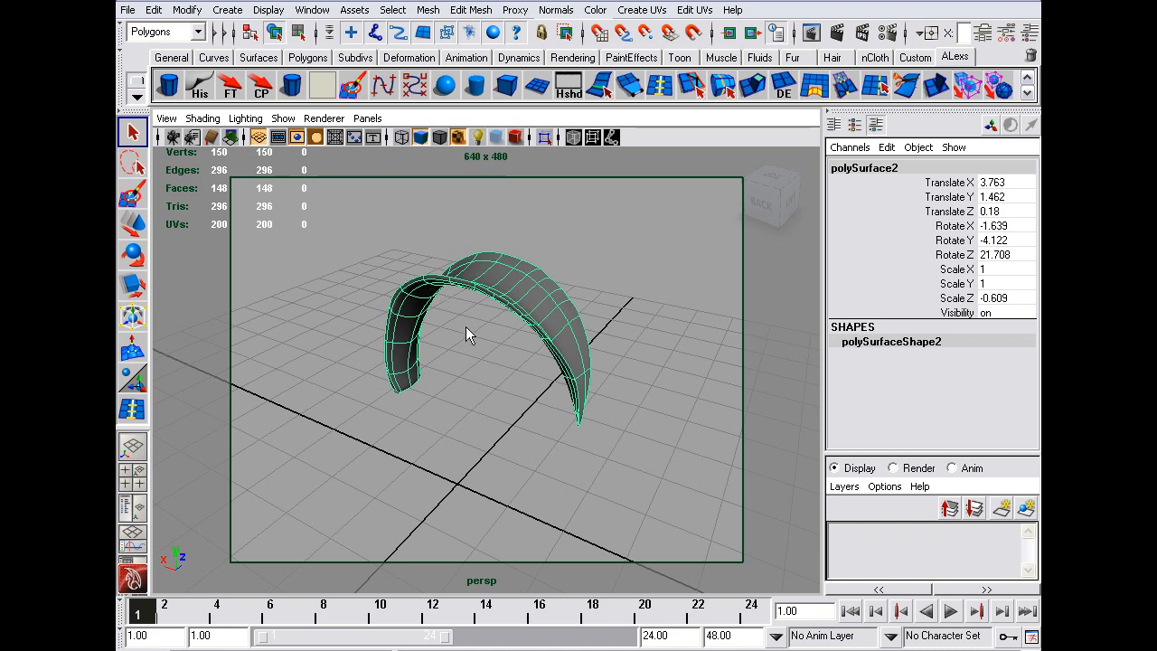
{"action": "left_click_drag", "start_coordinate": [461, 323], "coordinate": [506, 310], "text": "alt"}
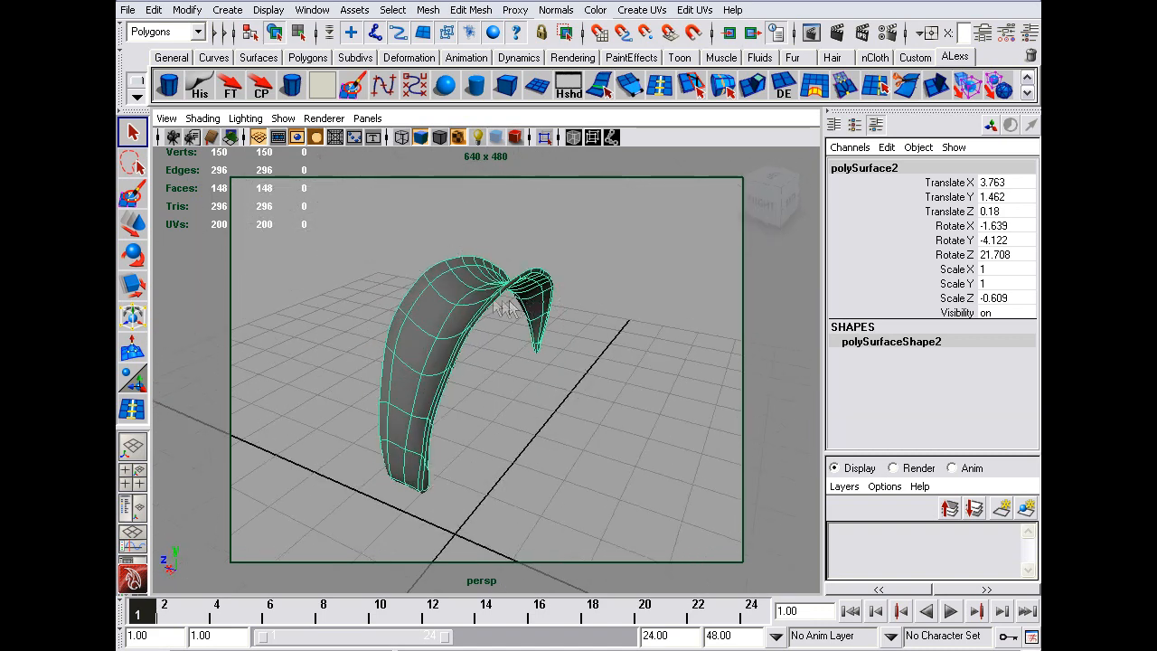
{"action": "left_click", "coordinate": [167, 117]}
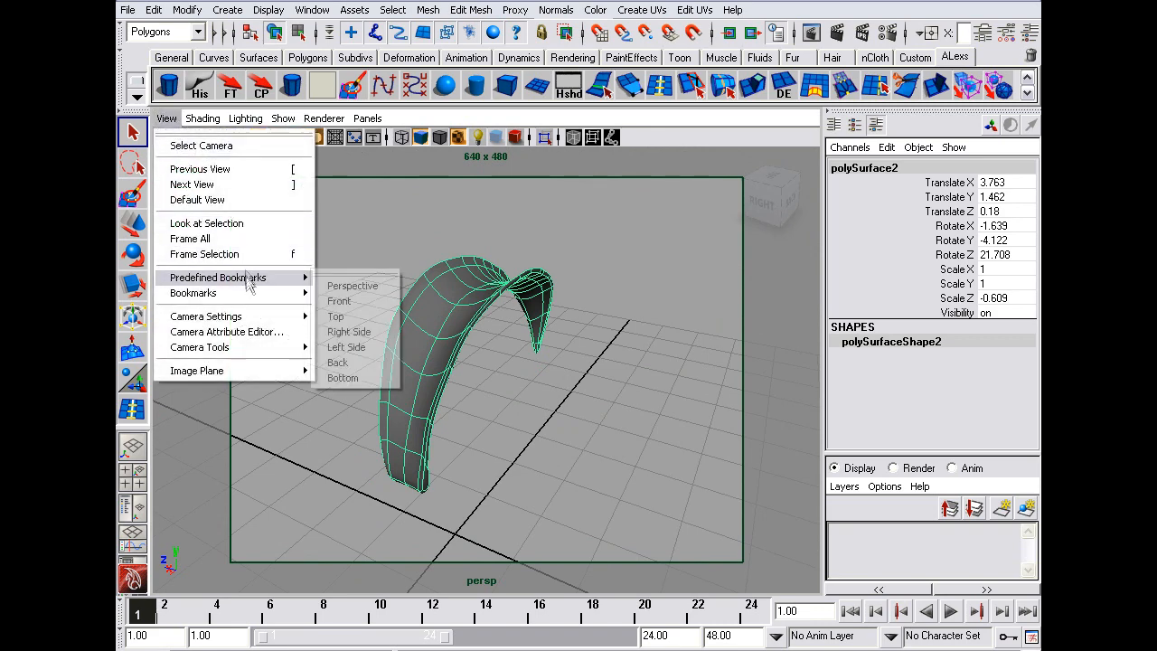
{"action": "mouse_move", "coordinate": [254, 318]}
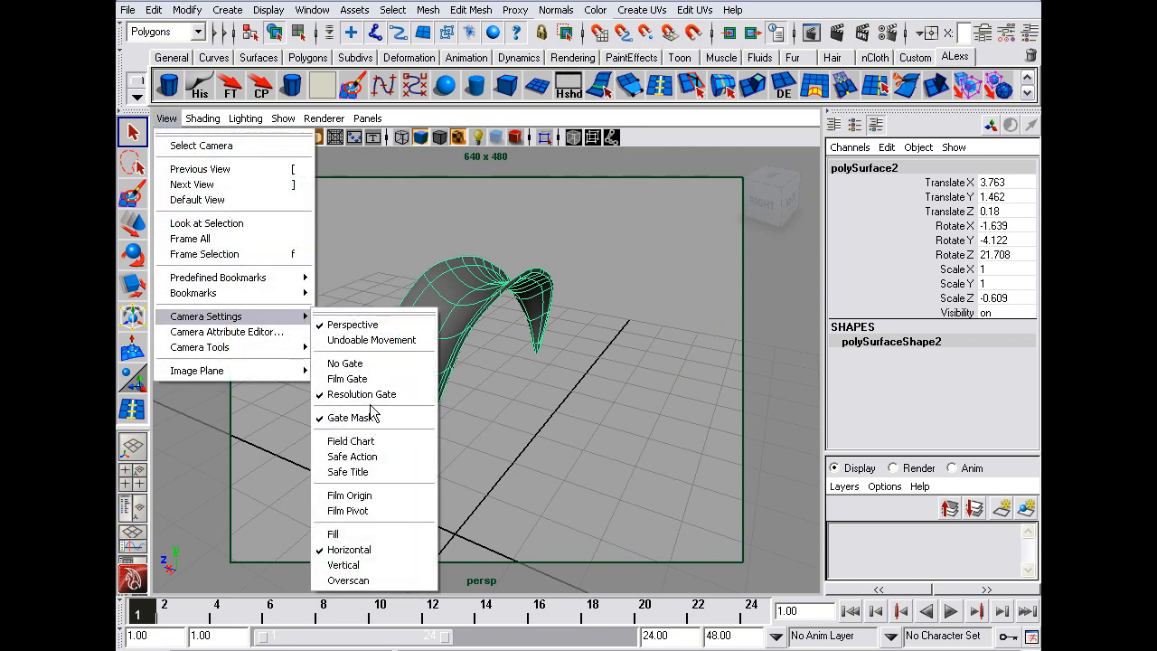
{"action": "left_click", "coordinate": [369, 366]}
Apply Automatic Mapping to the petal to create its UVs
{"action": "left_click_drag", "start_coordinate": [470, 333], "coordinate": [509, 245], "text": "alt"}
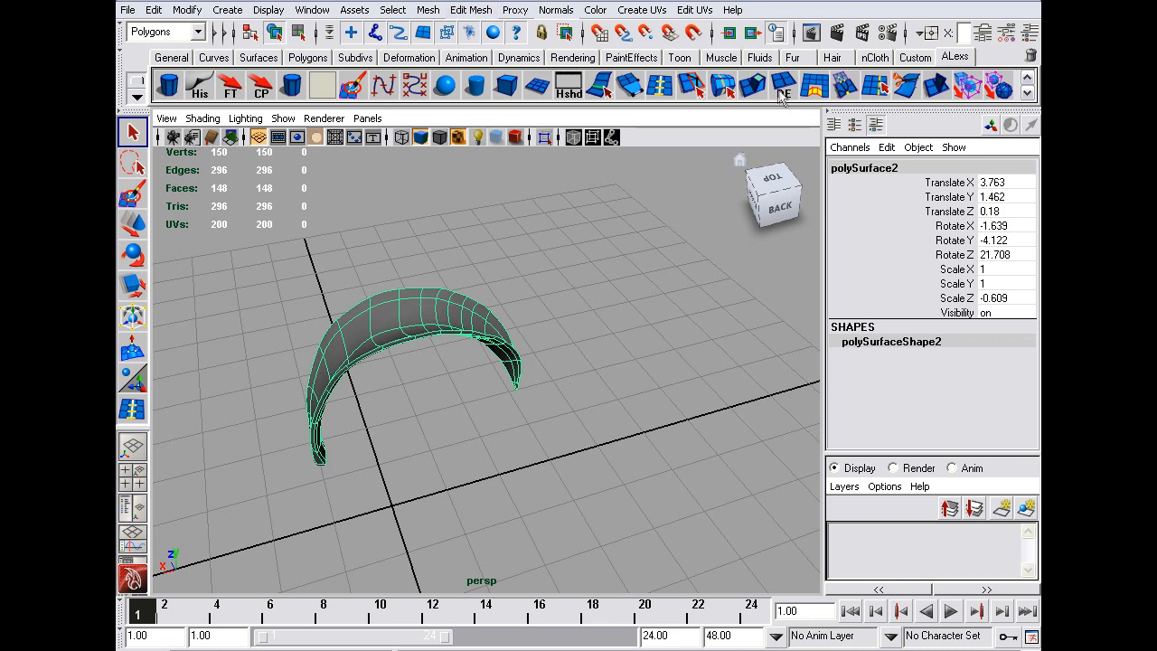
{"action": "left_click", "coordinate": [645, 16]}
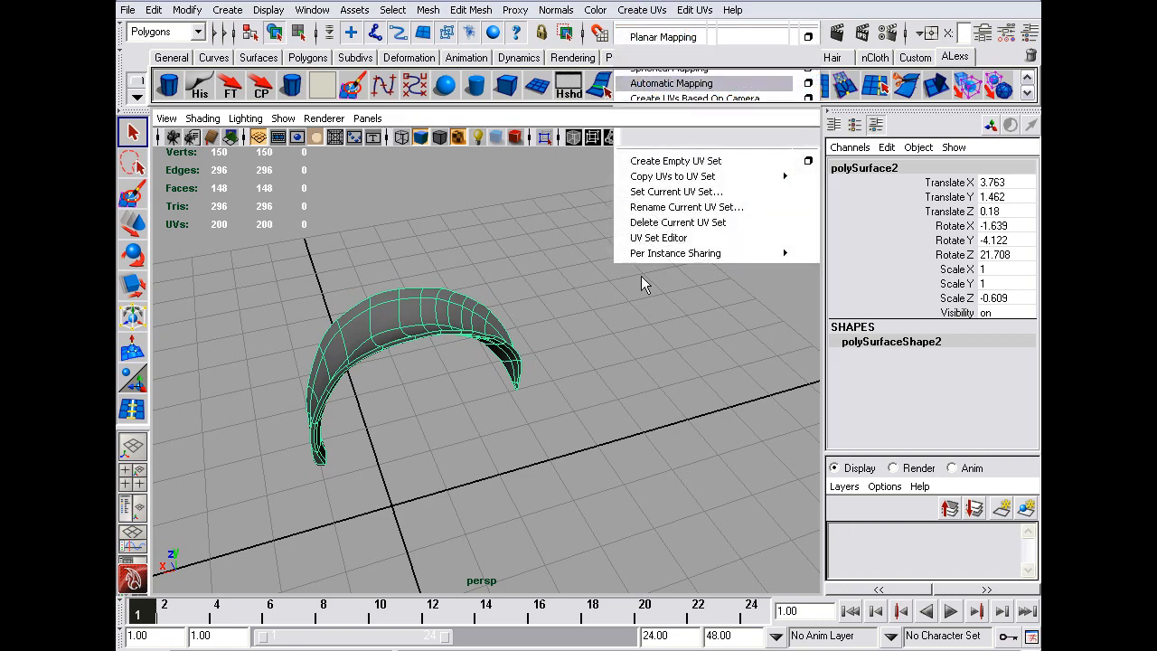
{"action": "left_click", "coordinate": [670, 83]}
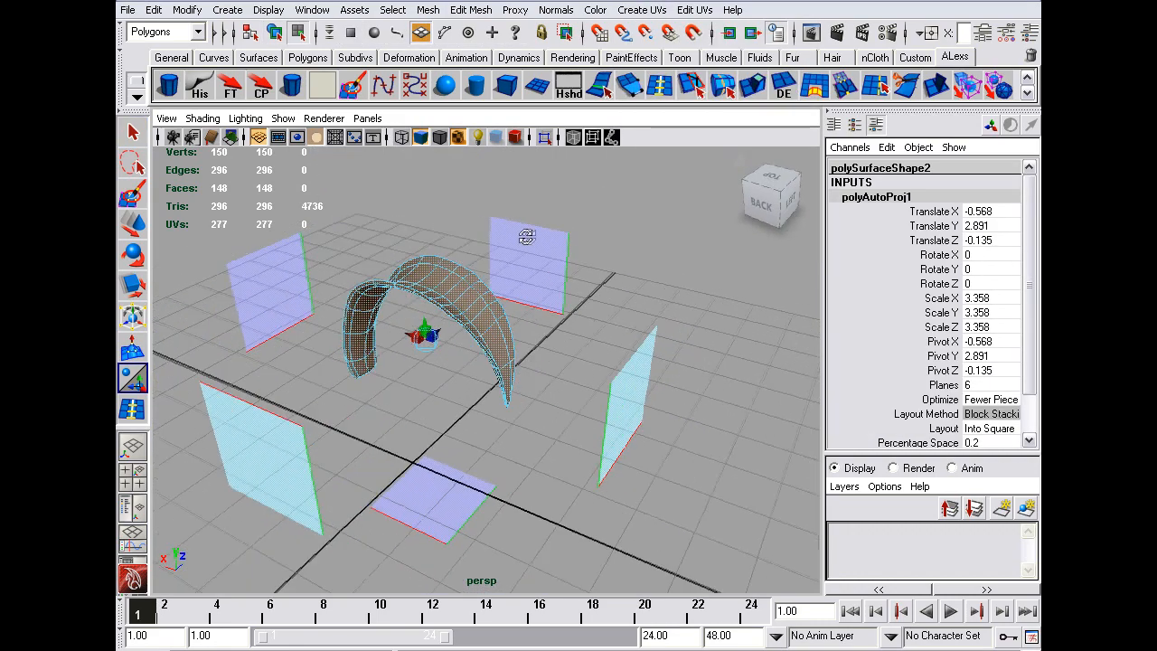
{"action": "left_click_drag", "start_coordinate": [526, 237], "coordinate": [490, 314], "text": "alt"}
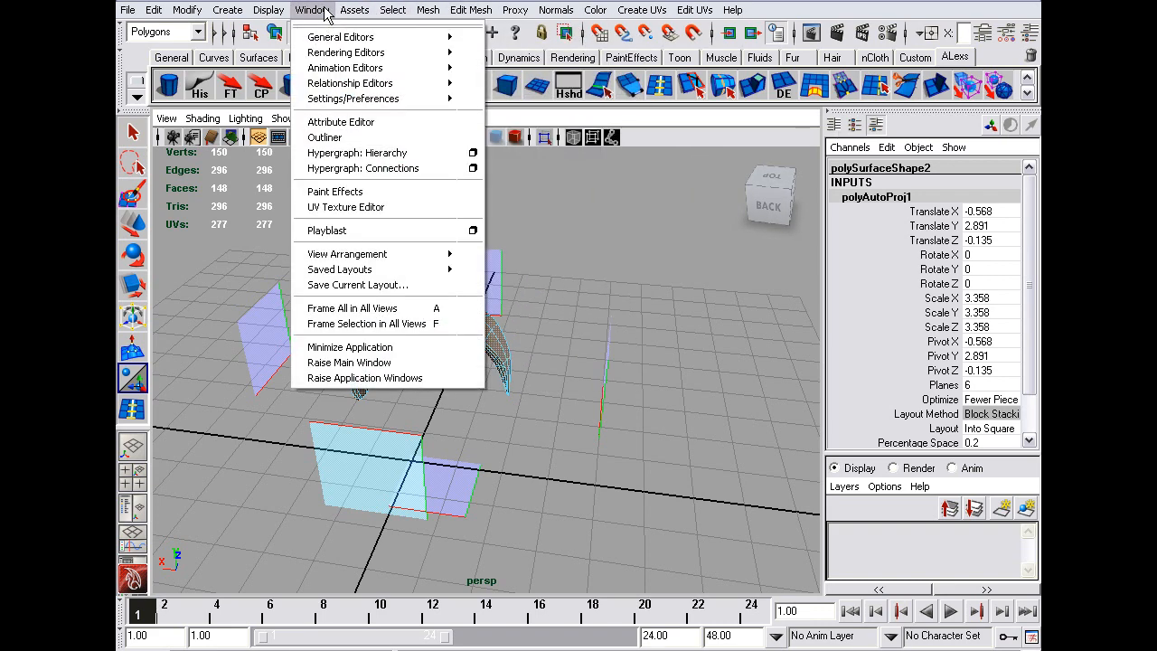
Open the UV Texture Editor and enlarge its window over the workspace
{"action": "left_click", "coordinate": [311, 10]}
{"action": "left_click", "coordinate": [378, 210]}
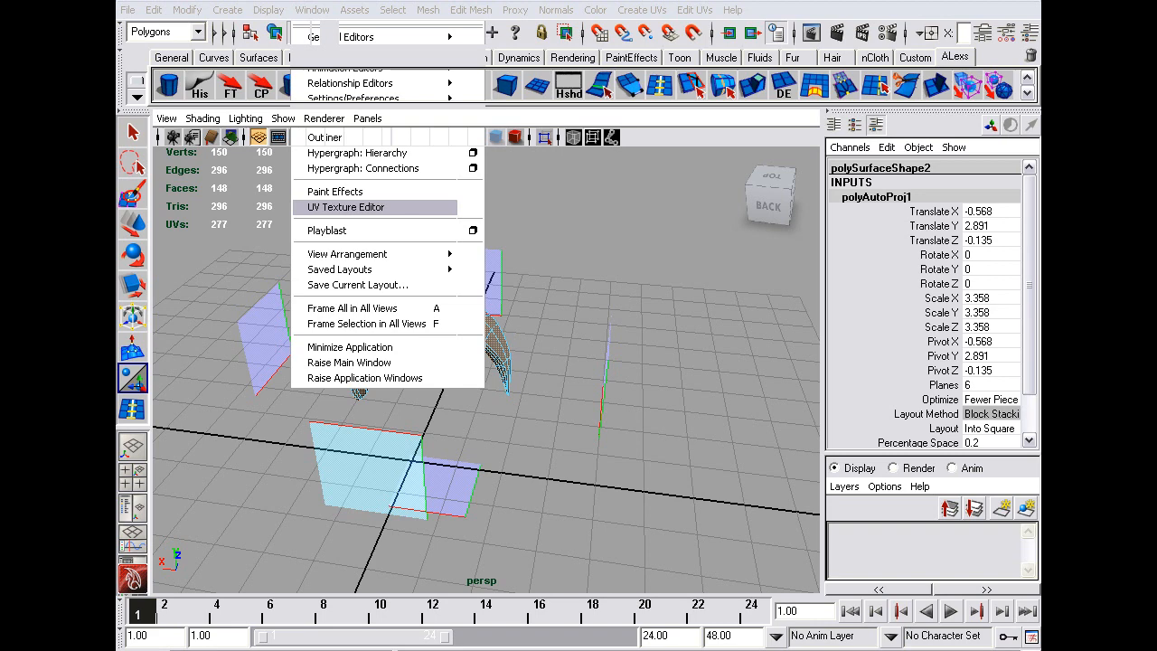
{"action": "left_click", "coordinate": [345, 207]}
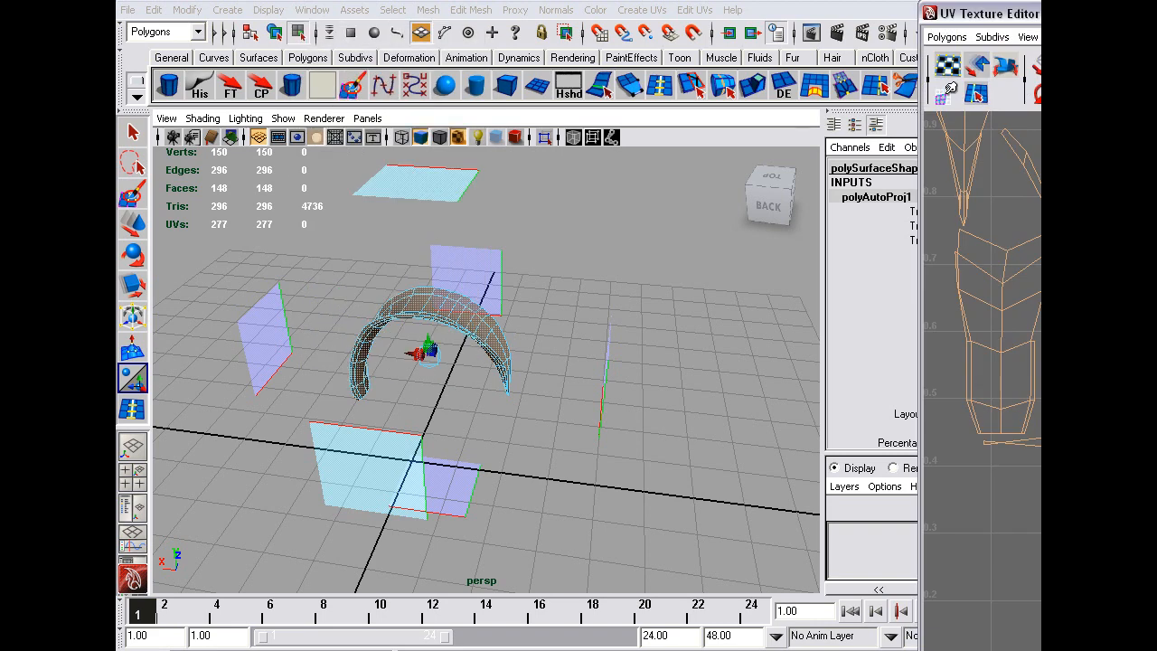
{"action": "left_click_drag", "start_coordinate": [1039, 12], "coordinate": [640, 17]}
{"action": "left_click", "coordinate": [915, 19]}
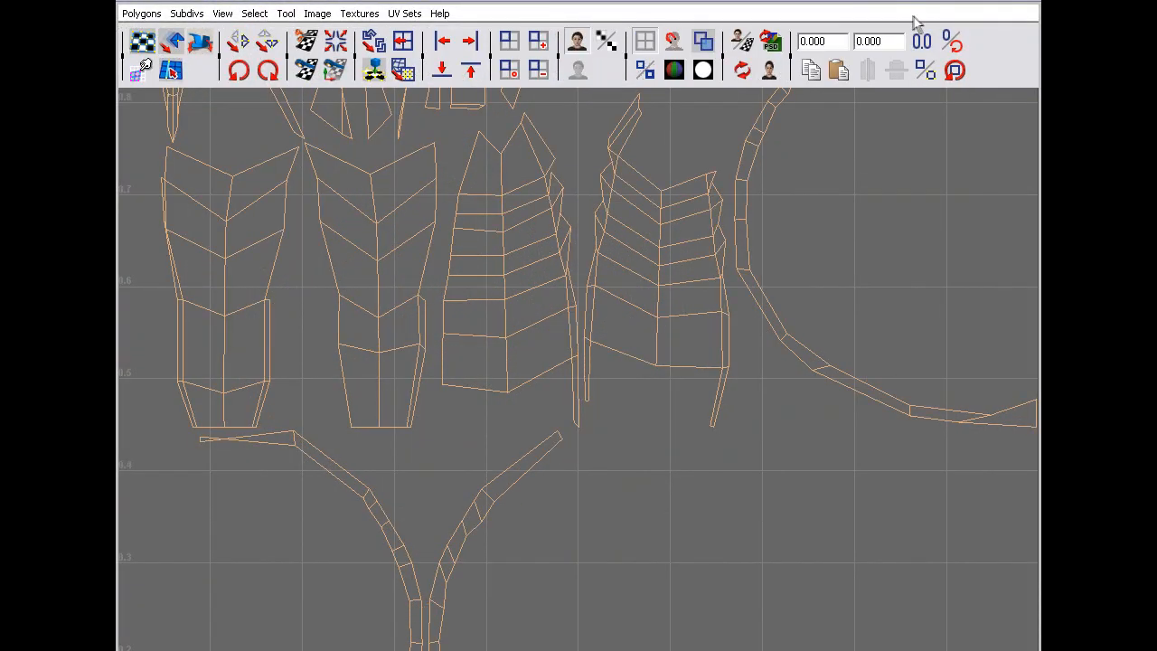
Examine the petal's UV shells and how they are laid out within the 0 to 1 texture space
{"action": "right_click_drag", "start_coordinate": [870, 154], "coordinate": [254, 222], "text": "alt"}
{"action": "middle_click_drag", "start_coordinate": [426, 316], "coordinate": [581, 222], "text": "alt"}
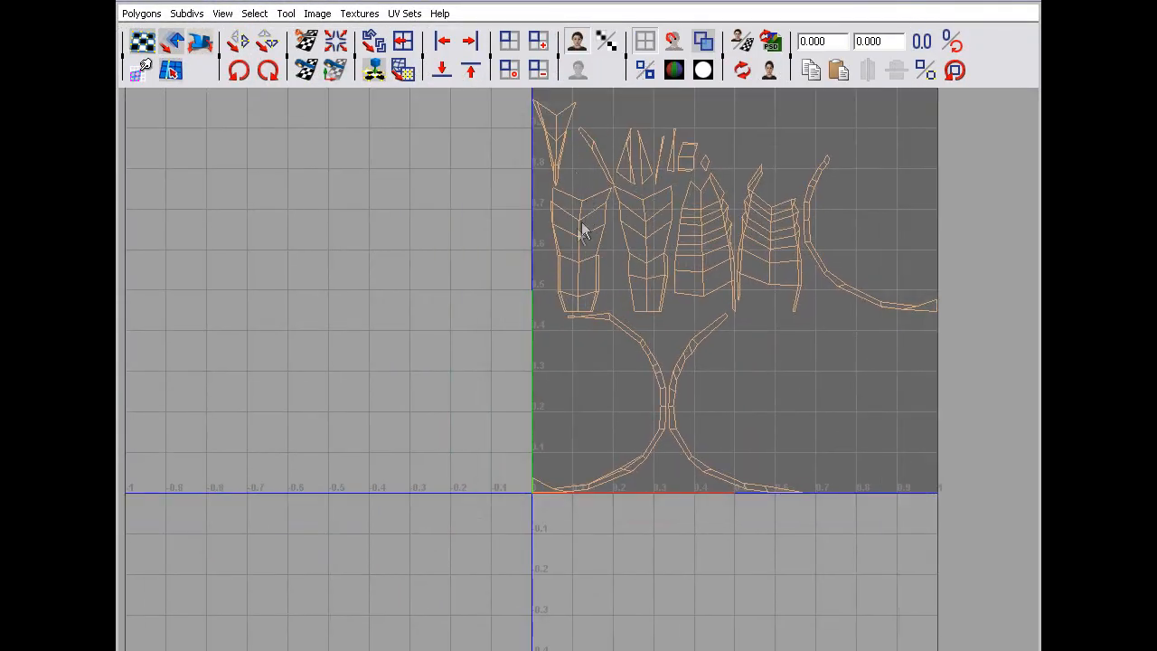
{"action": "right_click_drag", "start_coordinate": [582, 222], "coordinate": [505, 273], "text": "alt"}
{"action": "mouse_move", "coordinate": [505, 275]}
{"action": "middle_mouse_down", "text": "alt"}
{"action": "mouse_move", "coordinate": [489, 262]}
{"action": "mouse_move", "coordinate": [519, 285]}
{"action": "middle_mouse_up", "text": "alt"}
{"action": "right_click_drag", "start_coordinate": [519, 285], "coordinate": [433, 288], "text": "alt"}
{"action": "middle_click_drag", "start_coordinate": [433, 288], "coordinate": [391, 274], "text": "alt"}
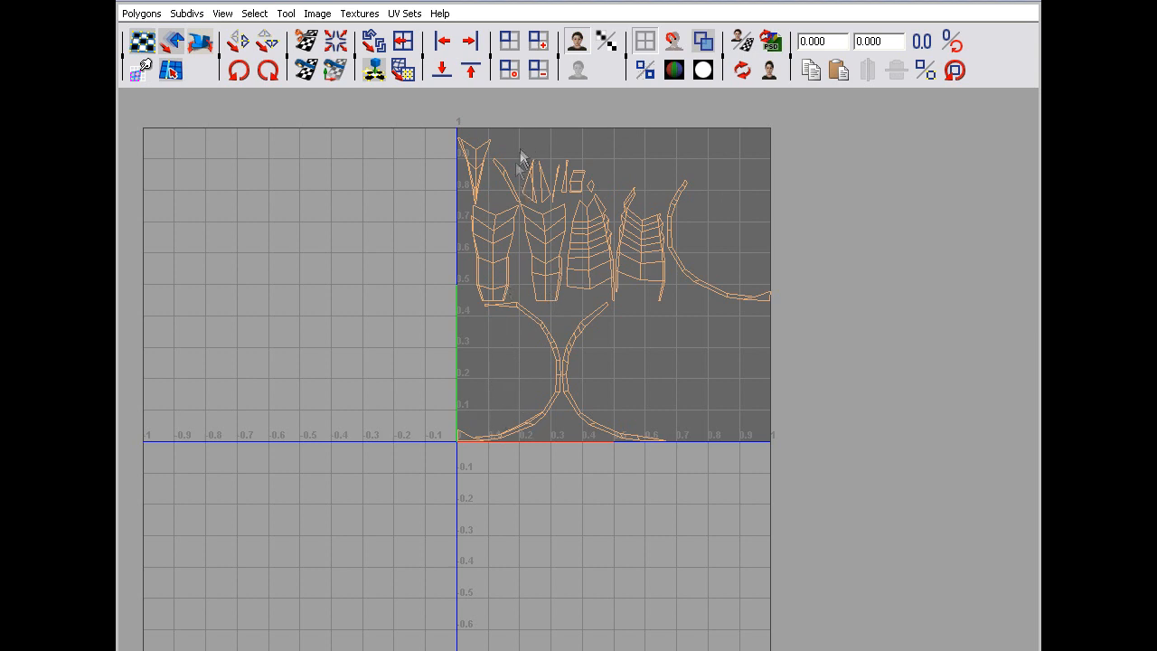
{"action": "middle_click_drag", "start_coordinate": [660, 250], "coordinate": [648, 287], "text": "alt"}
{"action": "right_click_drag", "start_coordinate": [604, 293], "coordinate": [739, 293], "text": "alt"}
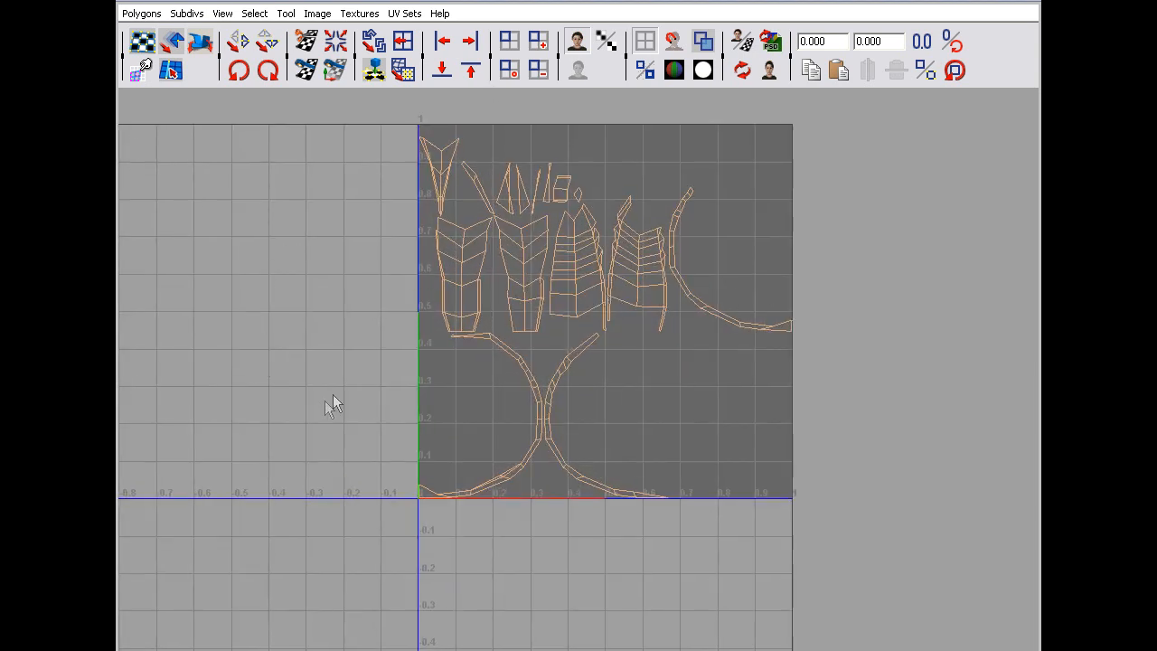
{"action": "right_click_drag", "start_coordinate": [475, 278], "coordinate": [596, 273], "text": "alt"}
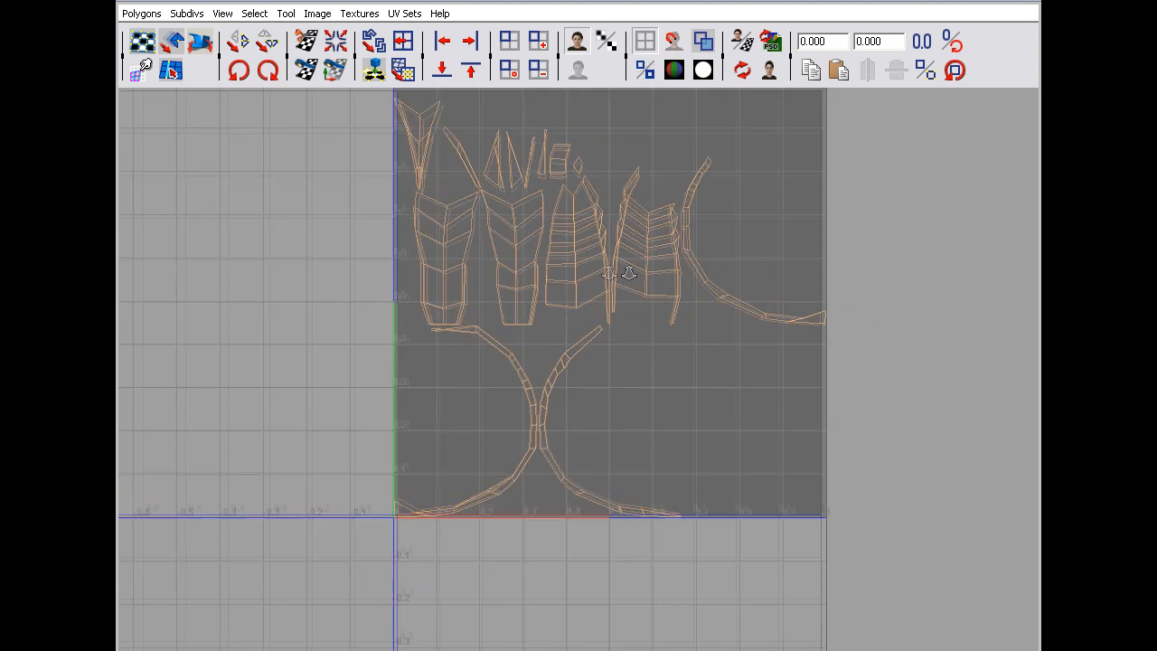
{"action": "middle_click_drag", "start_coordinate": [620, 263], "coordinate": [565, 304], "text": "alt"}
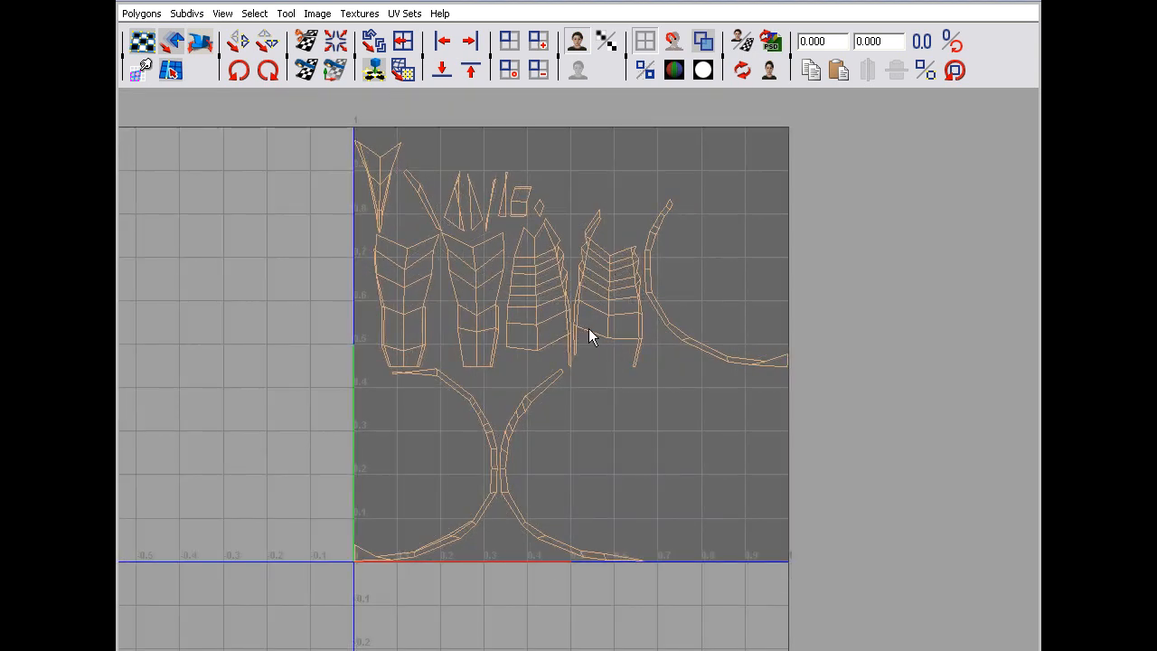
{"action": "right_click_drag", "start_coordinate": [588, 328], "coordinate": [625, 311], "text": "alt"}
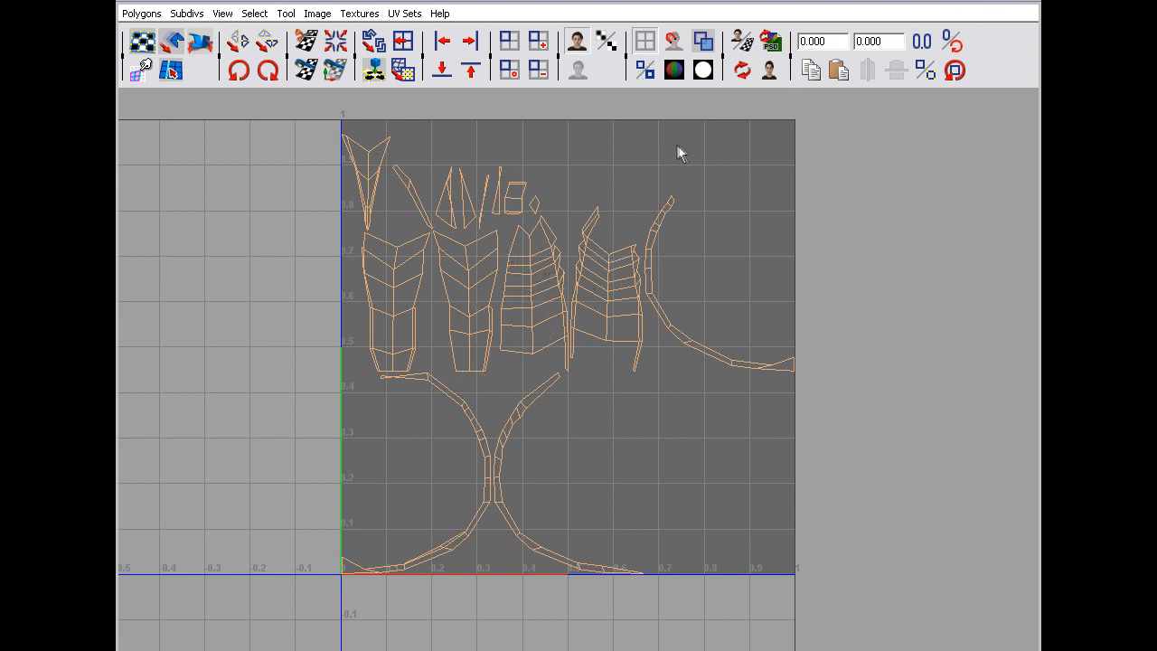
Restore the UV Texture Editor to a smaller floating window and reposition and resize it over the workspace
{"action": "left_click", "coordinate": [1007, 1]}
{"action": "left_click_drag", "start_coordinate": [788, 10], "coordinate": [944, 0]}
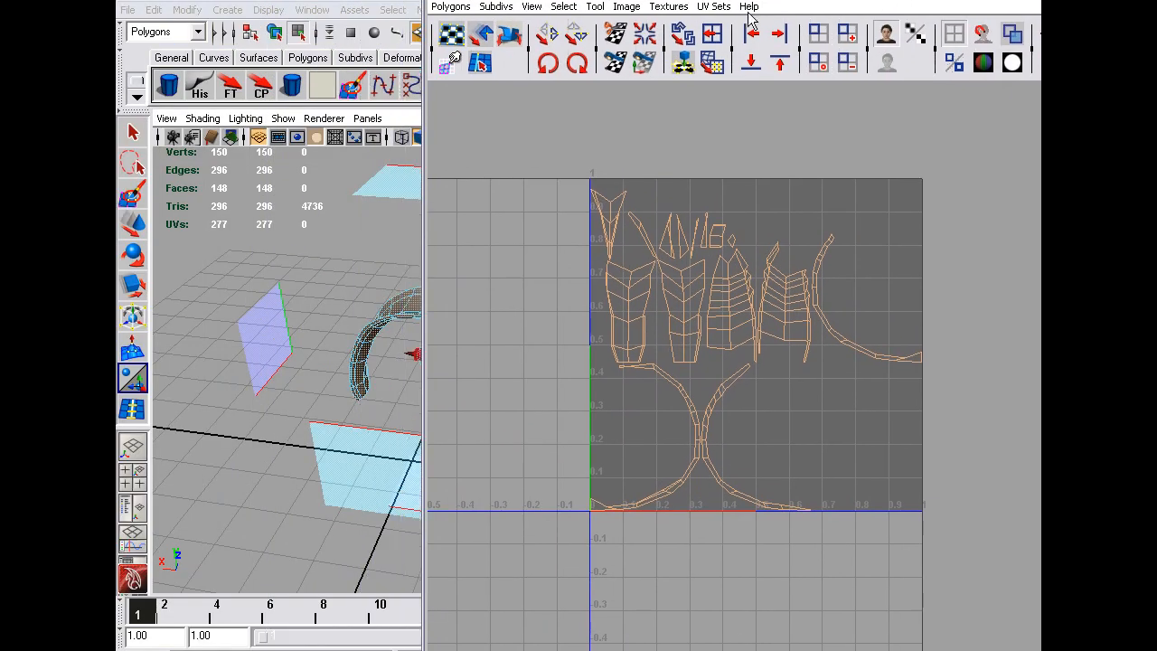
{"action": "left_click_drag", "start_coordinate": [736, 2], "coordinate": [362, 9]}
{"action": "left_click_drag", "start_coordinate": [848, 168], "coordinate": [923, 147]}
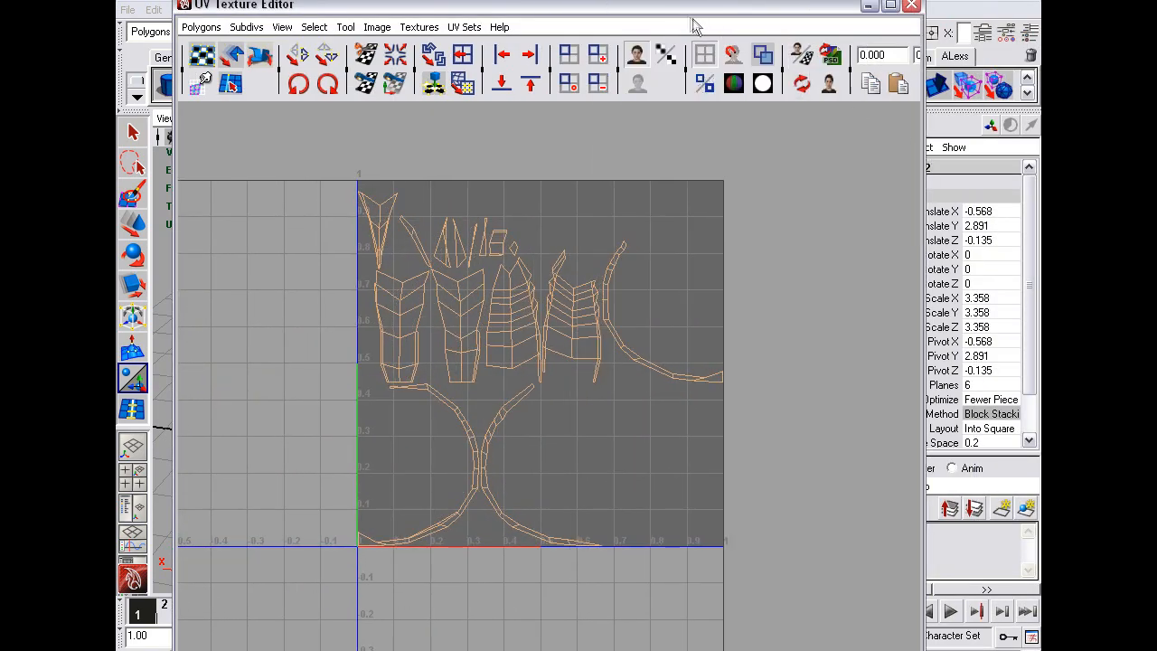
Place the UV Texture Editor window beside the perspective view and frame the UV shells and the petal in their views
{"action": "left_click_drag", "start_coordinate": [696, 25], "coordinate": [937, 7]}
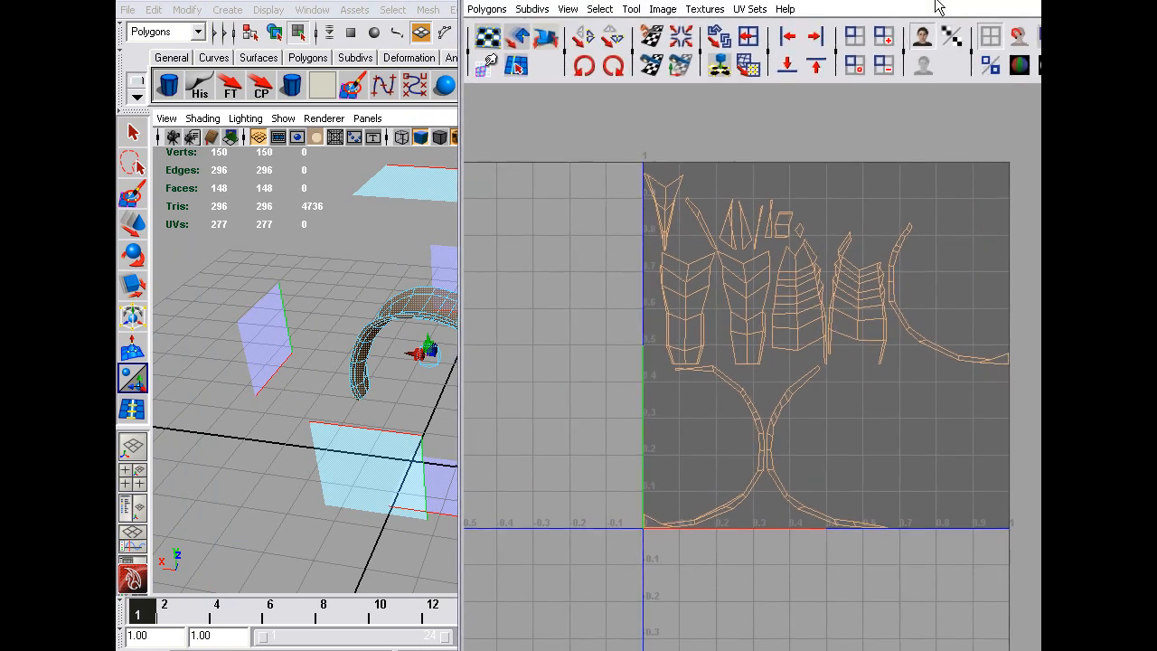
{"action": "middle_click_drag", "start_coordinate": [803, 213], "coordinate": [686, 207], "text": "alt"}
{"action": "right_click_drag", "start_coordinate": [687, 208], "coordinate": [746, 233], "text": "alt"}
{"action": "middle_click_drag", "start_coordinate": [747, 234], "coordinate": [801, 248], "text": "alt"}
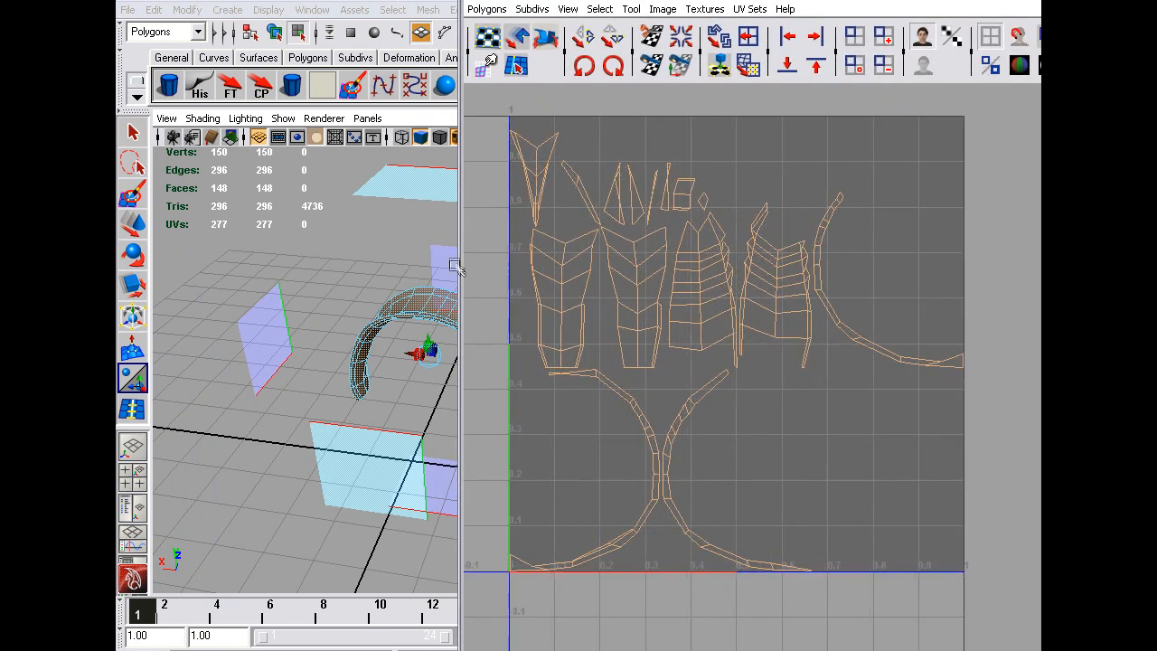
{"action": "middle_click_drag", "start_coordinate": [329, 297], "coordinate": [199, 261], "text": "alt"}
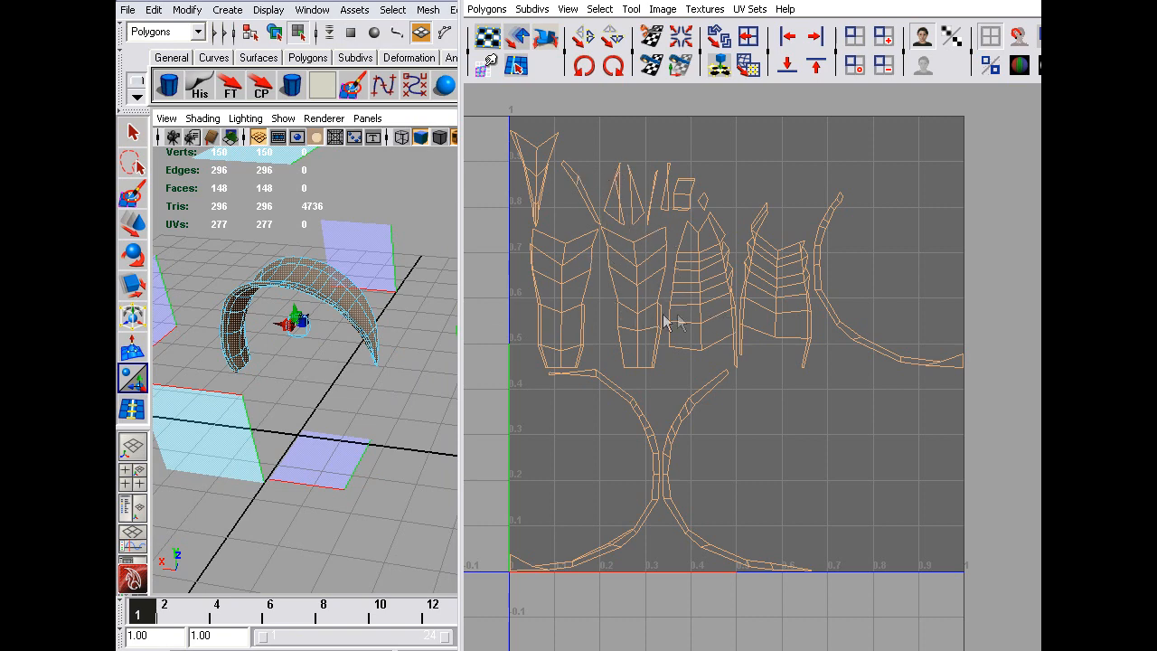
Examine the curved strip shells in the UV layout and the matching petal geometry in the perspective view
{"action": "middle_click_drag", "start_coordinate": [627, 299], "coordinate": [640, 299], "text": "alt"}
{"action": "right_click_drag", "start_coordinate": [640, 299], "coordinate": [641, 294], "text": "alt"}
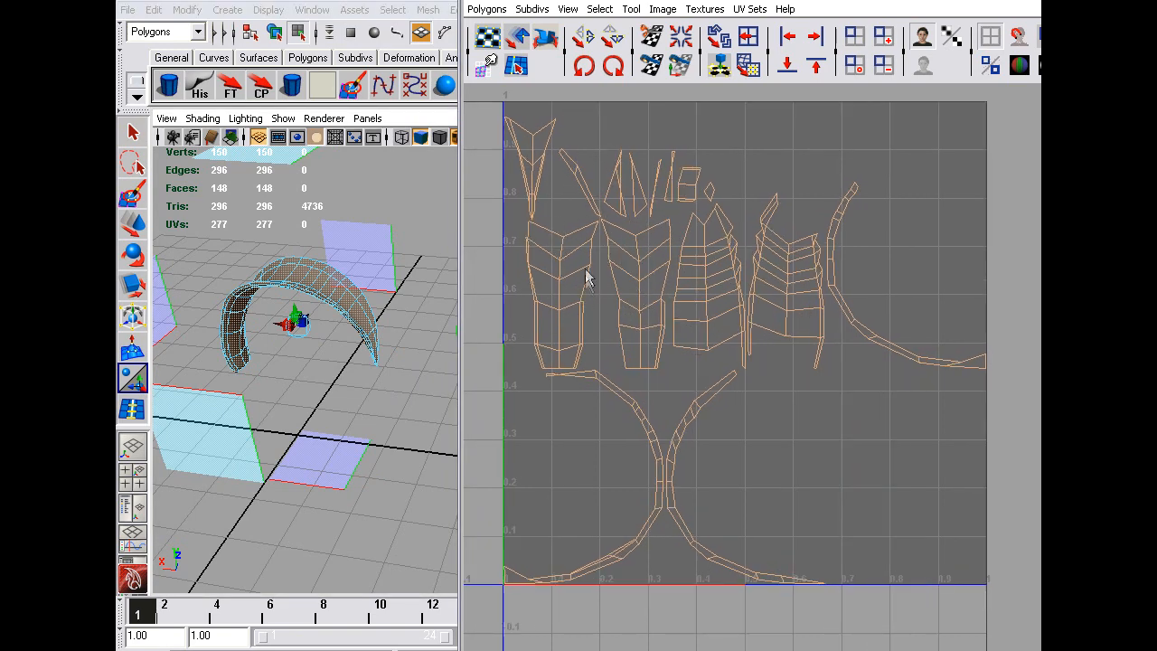
{"action": "middle_click_drag", "start_coordinate": [612, 269], "coordinate": [592, 187], "text": "alt"}
{"action": "scroll", "coordinate": [633, 296], "scroll_direction": "up", "scroll_amount": 3}
{"action": "right_click_drag", "start_coordinate": [592, 188], "coordinate": [413, 222], "text": "alt"}
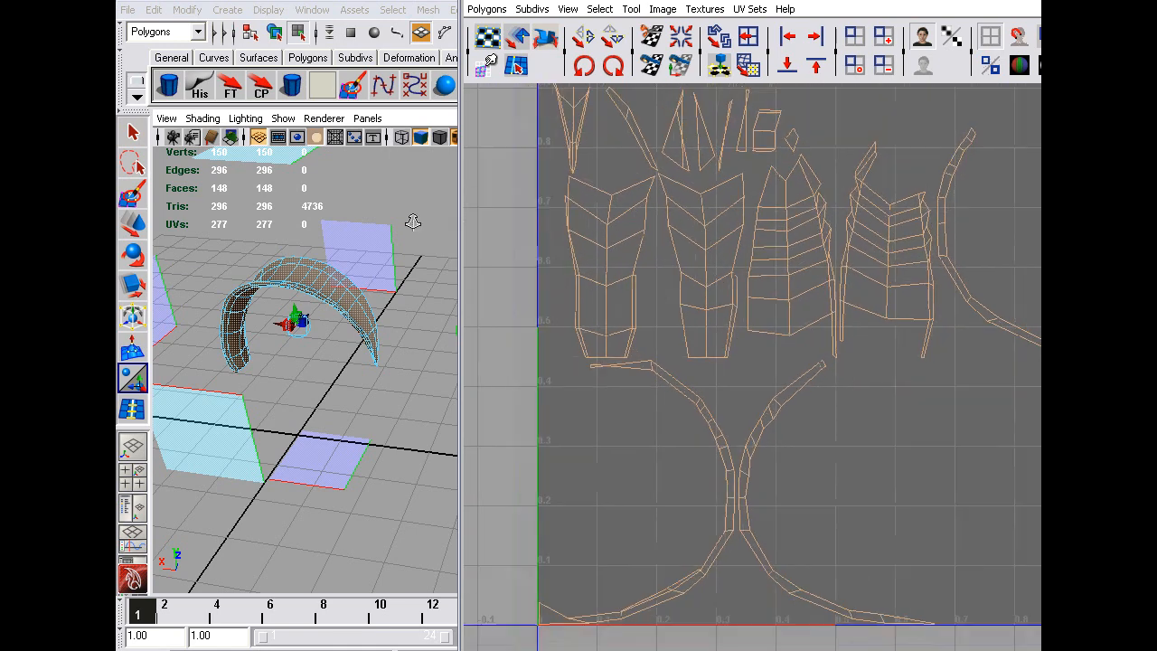
{"action": "middle_click_drag", "start_coordinate": [671, 366], "coordinate": [653, 284], "text": "alt"}
{"action": "right_click_drag", "start_coordinate": [653, 284], "coordinate": [662, 314], "text": "alt"}
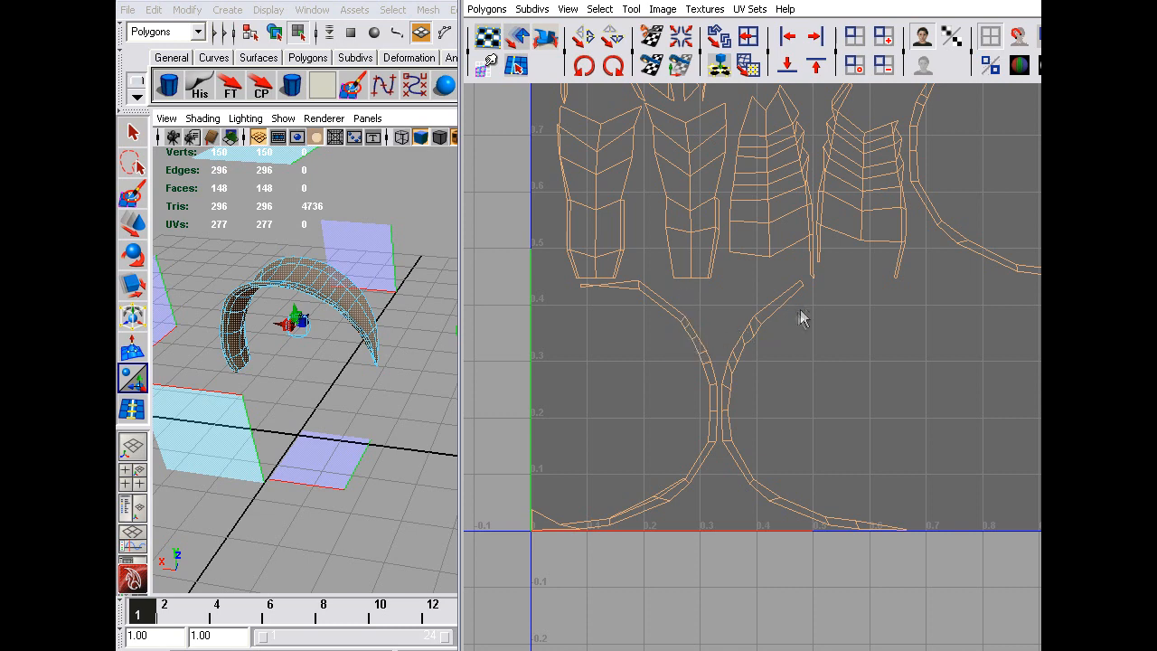
{"action": "right_click_drag", "start_coordinate": [812, 282], "coordinate": [773, 345], "text": "alt"}
{"action": "left_click_drag", "start_coordinate": [290, 343], "coordinate": [415, 316], "text": "alt"}
Switch to UV selection and select the UVs of the two long curved strip shells in the lower half of the texture space
{"action": "right_click_drag", "start_coordinate": [670, 318], "coordinate": [748, 323]}
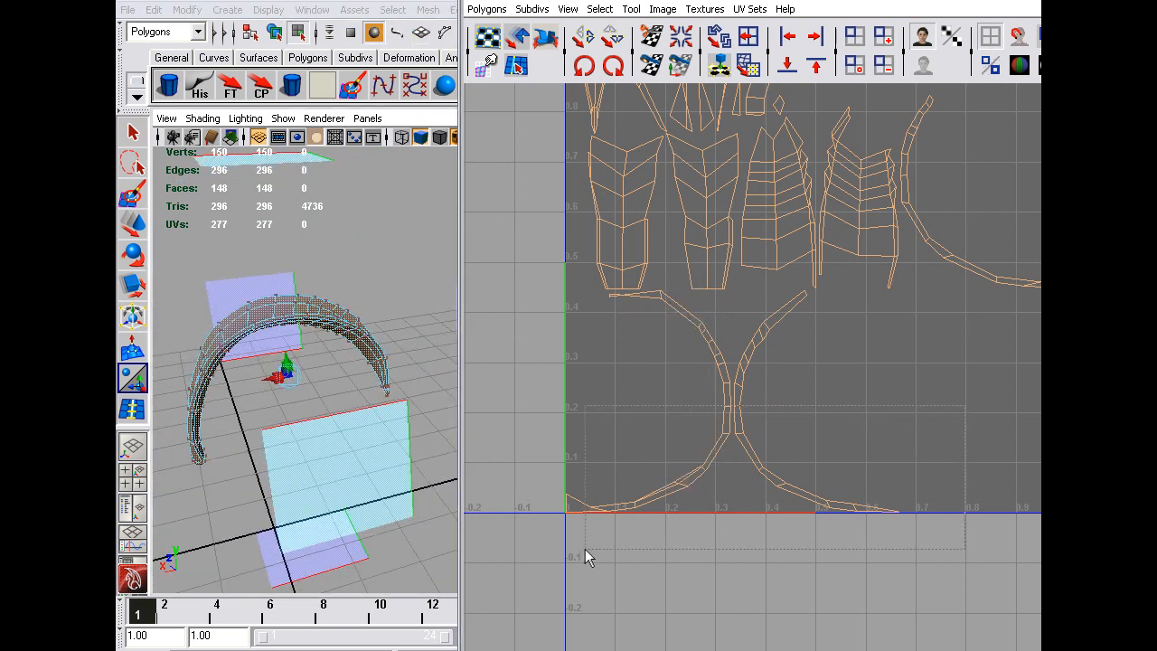
{"action": "left_click_drag", "start_coordinate": [587, 552], "coordinate": [958, 398]}
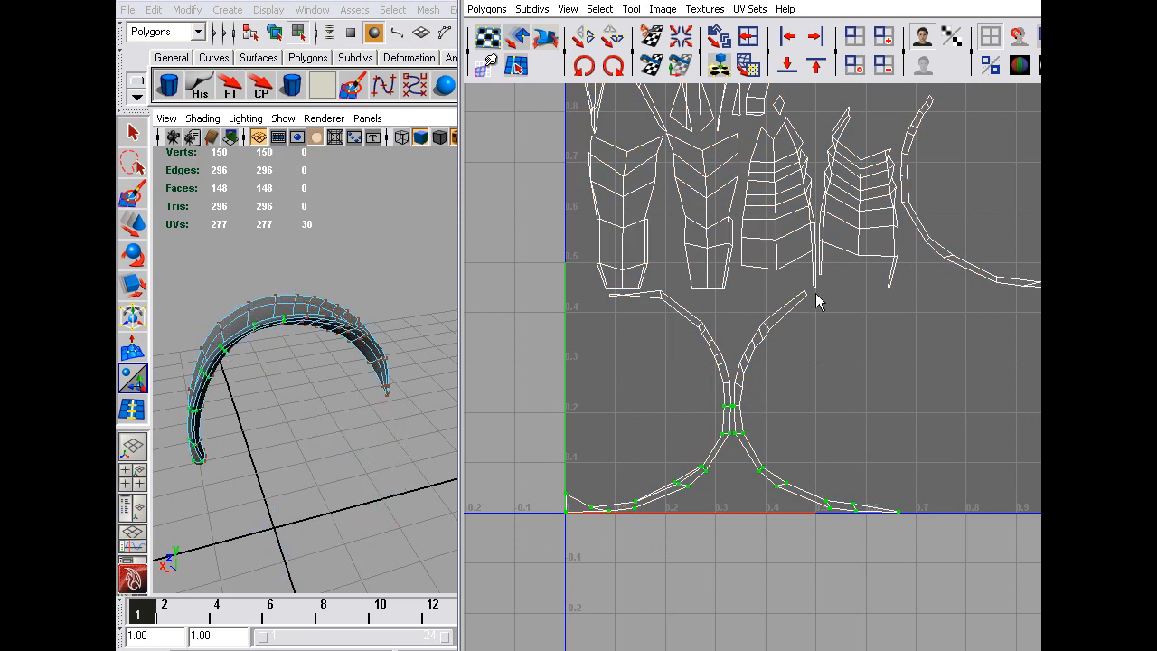
{"action": "left_click_drag", "start_coordinate": [815, 294], "coordinate": [744, 387], "text": "shift"}
{"action": "left_click_drag", "start_coordinate": [730, 323], "coordinate": [700, 400], "text": "shift"}
{"action": "left_click_drag", "start_coordinate": [673, 288], "coordinate": [651, 324], "text": "shift"}
{"action": "left_click_drag", "start_coordinate": [627, 284], "coordinate": [574, 314], "text": "shift"}
{"action": "right_click_drag", "start_coordinate": [713, 343], "coordinate": [668, 358], "text": "alt"}
{"action": "key", "text": "w"}
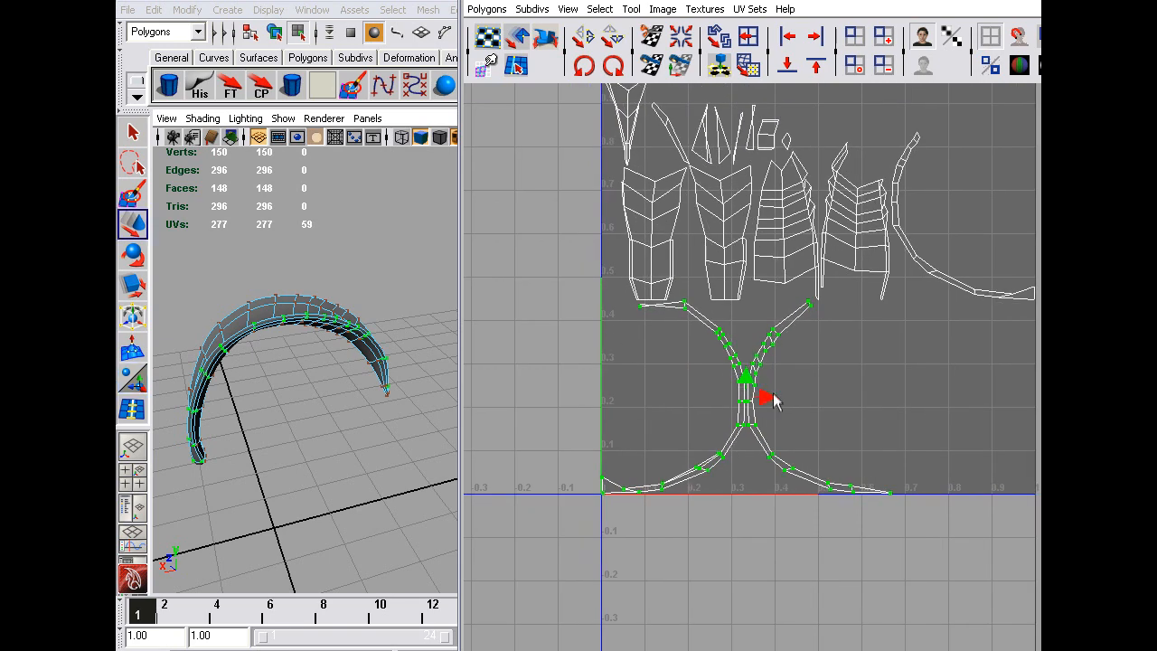
Add the missed UVs of the two curved strips to the selection and move both shells out beyond the left edge of the 0 to 1 texture space
{"action": "left_click_drag", "start_coordinate": [773, 398], "coordinate": [551, 398]}
{"action": "key", "text": "ctrl+z"}
{"action": "mouse_move", "coordinate": [649, 294]}
{"action": "left_mouse_down", "text": "shift"}
{"action": "mouse_move", "coordinate": [631, 319]}
{"action": "mouse_move", "coordinate": [629, 293]}
{"action": "left_mouse_up", "text": "shift"}
{"action": "left_click_drag", "start_coordinate": [762, 396], "coordinate": [683, 397]}
{"action": "key", "text": "ctrl+z"}
{"action": "left_click", "coordinate": [751, 404], "text": "shift"}
{"action": "right_click_drag", "start_coordinate": [841, 407], "coordinate": [754, 400], "text": "alt"}
{"action": "left_click_drag", "start_coordinate": [768, 394], "coordinate": [556, 396]}
{"action": "middle_click_drag", "start_coordinate": [555, 396], "coordinate": [639, 428], "text": "alt"}
{"action": "left_click_drag", "start_coordinate": [625, 410], "coordinate": [628, 342]}
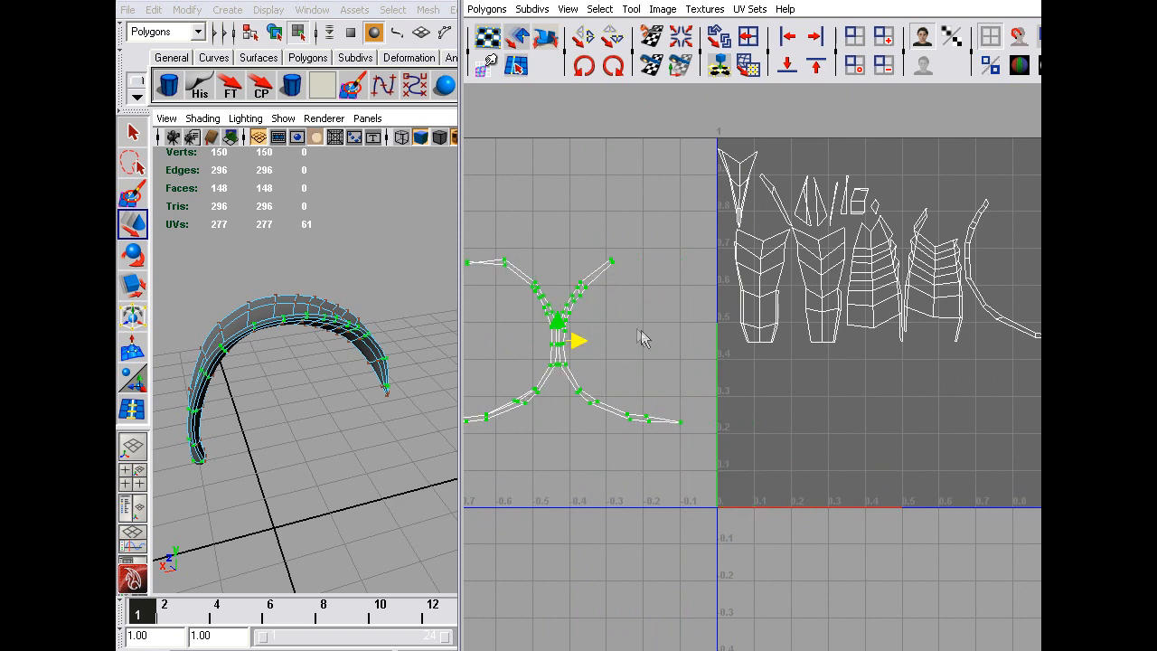
Select the remaining curved strip shell and move it out beyond the right edge of the 0 to 1 texture space
{"action": "middle_click_drag", "start_coordinate": [641, 330], "coordinate": [545, 315], "text": "alt"}
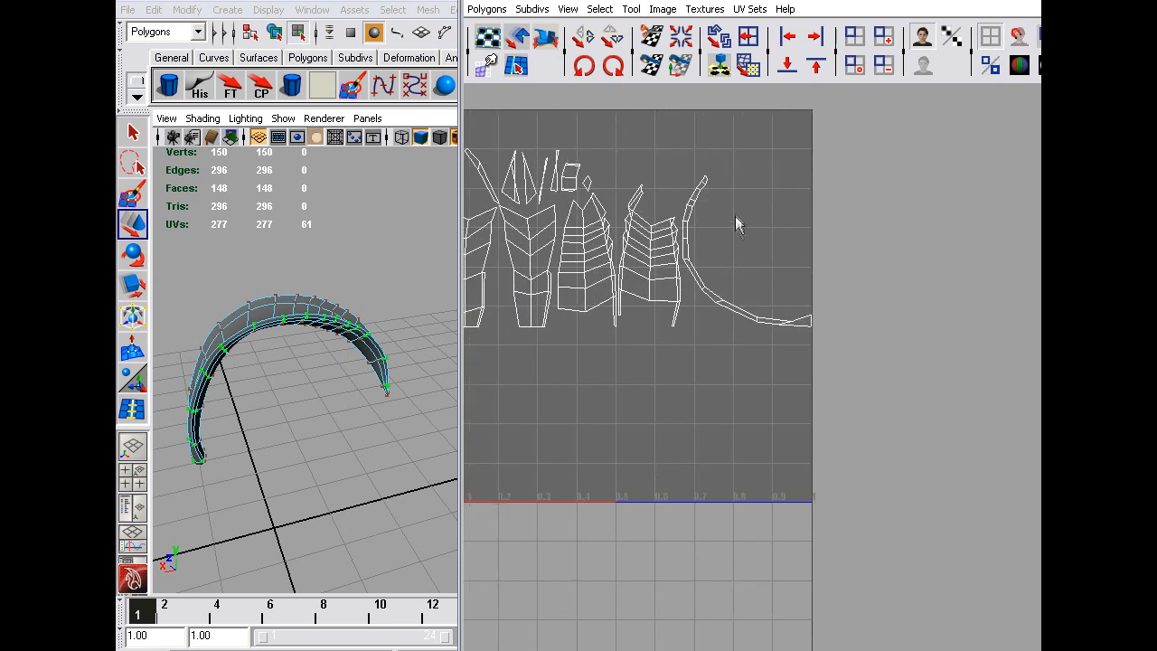
{"action": "left_click_drag", "start_coordinate": [746, 310], "coordinate": [901, 397]}
{"action": "left_click_drag", "start_coordinate": [770, 252], "coordinate": [964, 252]}
{"action": "middle_click_drag", "start_coordinate": [653, 305], "coordinate": [794, 344], "text": "alt"}
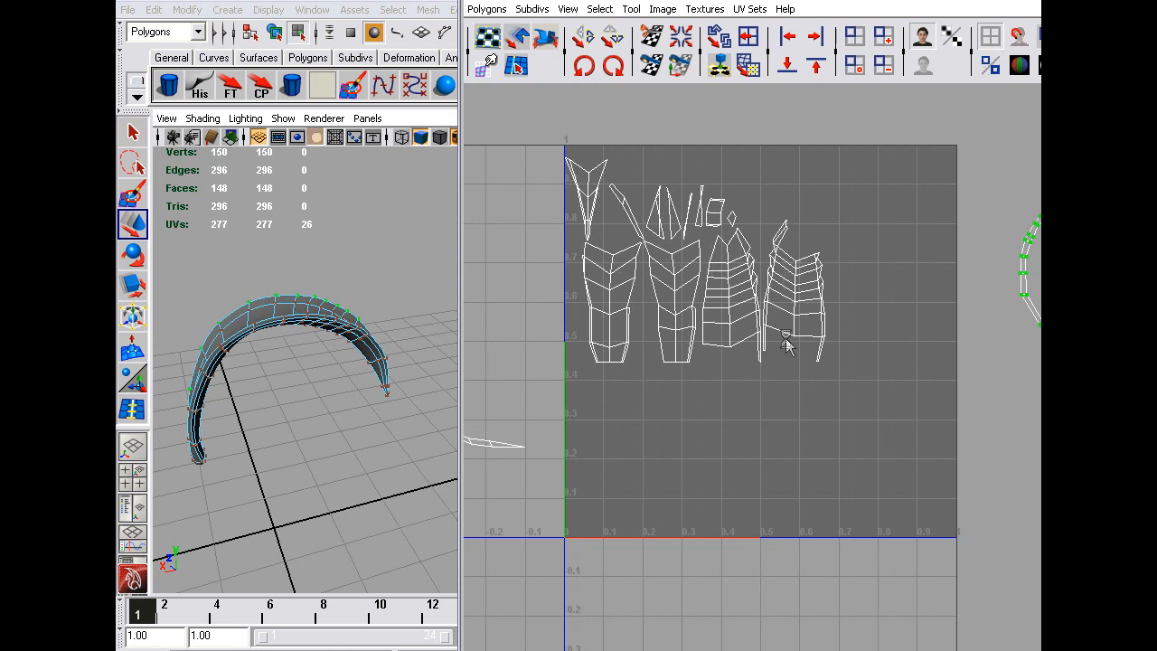
Select the rightmost ribbed shell and move it across to the right edge of the texture space
{"action": "key", "text": "q"}
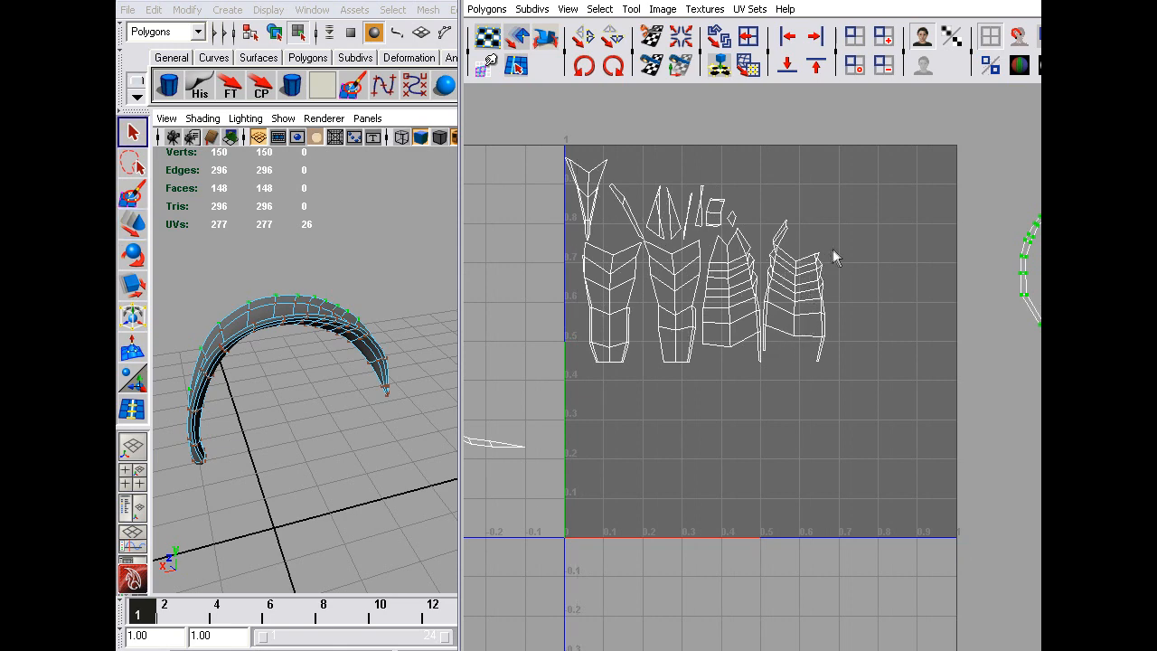
{"action": "right_click_drag", "start_coordinate": [832, 249], "coordinate": [847, 244], "text": "alt"}
{"action": "middle_click_drag", "start_coordinate": [847, 244], "coordinate": [830, 307], "text": "alt"}
{"action": "right_click_drag", "start_coordinate": [831, 306], "coordinate": [857, 306], "text": "alt"}
{"action": "left_click_drag", "start_coordinate": [850, 207], "coordinate": [752, 488]}
{"action": "middle_click_drag", "start_coordinate": [751, 488], "coordinate": [637, 356], "text": "alt"}
{"action": "key", "text": "w"}
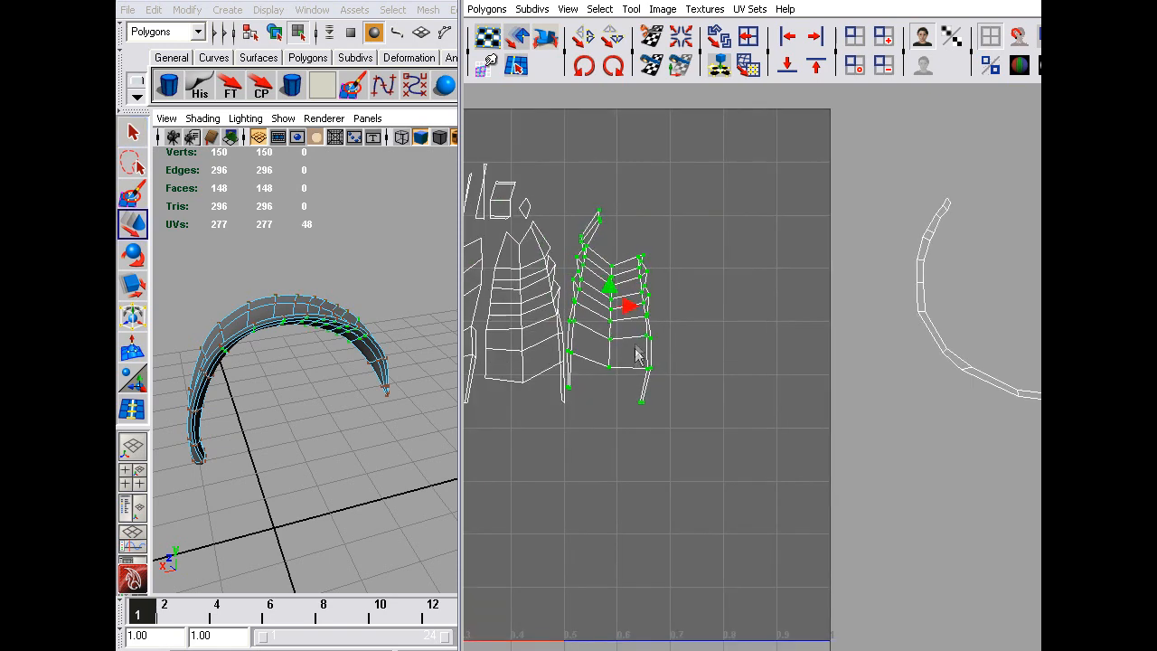
{"action": "left_click_drag", "start_coordinate": [628, 306], "coordinate": [794, 316]}
Select every UV of the other ribbed shell and move it into the lower right area of the texture space
{"action": "right_click_drag", "start_coordinate": [794, 316], "coordinate": [645, 326], "text": "alt"}
{"action": "middle_click_drag", "start_coordinate": [645, 326], "coordinate": [737, 329], "text": "alt"}
{"action": "right_click_drag", "start_coordinate": [737, 329], "coordinate": [788, 312], "text": "alt"}
{"action": "left_click_drag", "start_coordinate": [770, 268], "coordinate": [659, 469]}
{"action": "middle_click_drag", "start_coordinate": [701, 319], "coordinate": [706, 326], "text": "alt"}
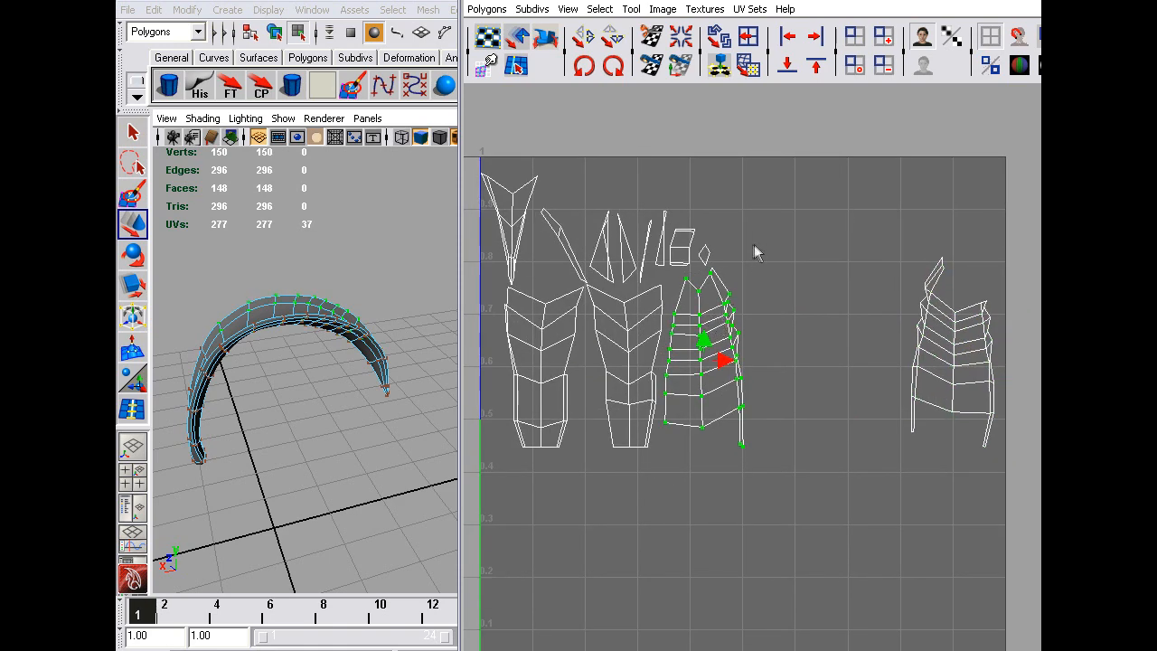
{"action": "left_click", "coordinate": [712, 276], "text": "shift"}
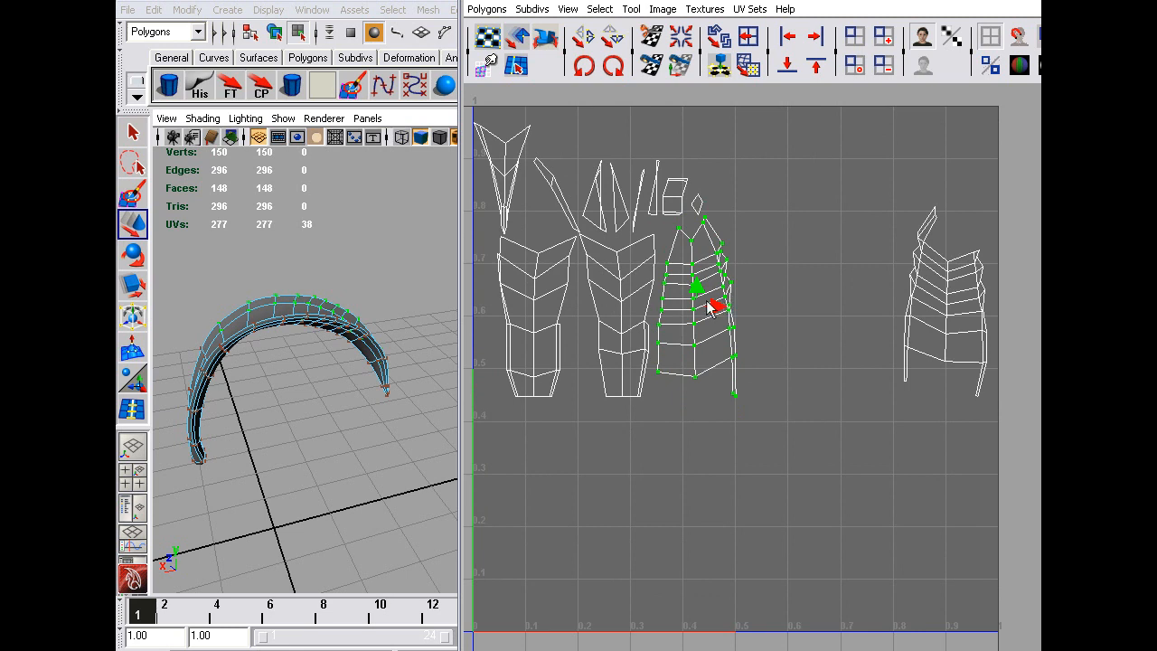
{"action": "left_click_drag", "start_coordinate": [715, 304], "coordinate": [909, 503]}
Select only the small fragment shells, leaving out the tapered shell's UVs, and move them up over the top edge of the texture space
{"action": "middle_click_drag", "start_coordinate": [798, 332], "coordinate": [818, 376], "text": "alt"}
{"action": "left_click_drag", "start_coordinate": [754, 168], "coordinate": [602, 283]}
{"action": "left_click_drag", "start_coordinate": [682, 241], "coordinate": [779, 241]}
{"action": "key", "text": "ctrl+z"}
{"action": "left_click_drag", "start_coordinate": [683, 273], "coordinate": [662, 296], "text": "ctrl"}
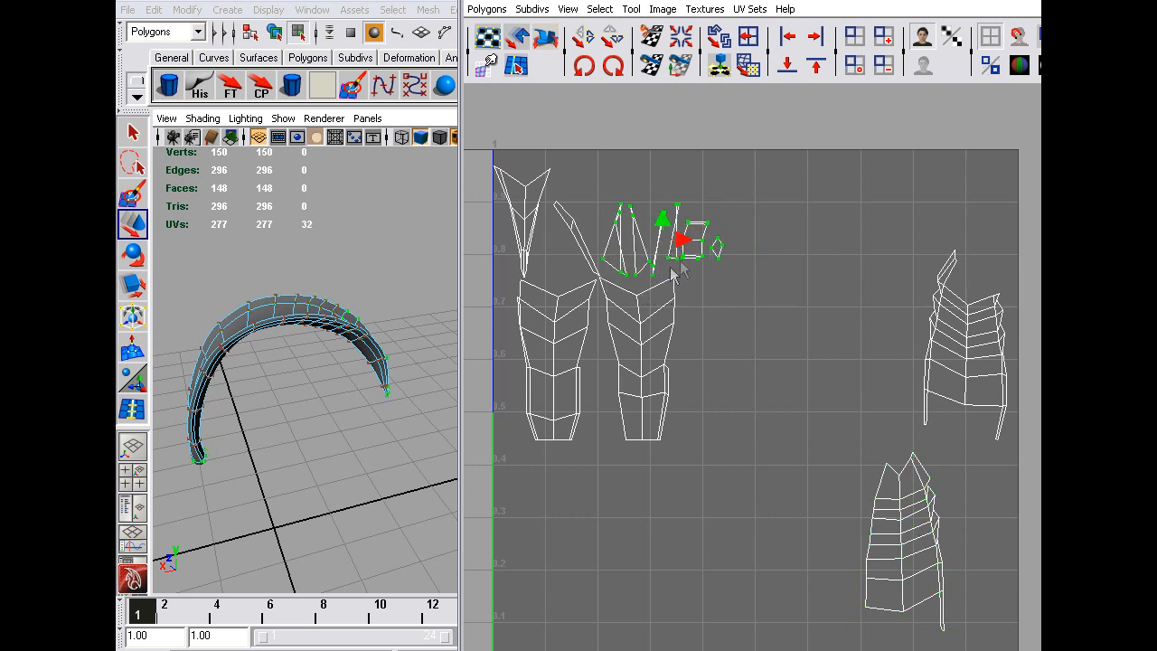
{"action": "left_click_drag", "start_coordinate": [662, 226], "coordinate": [767, 155]}
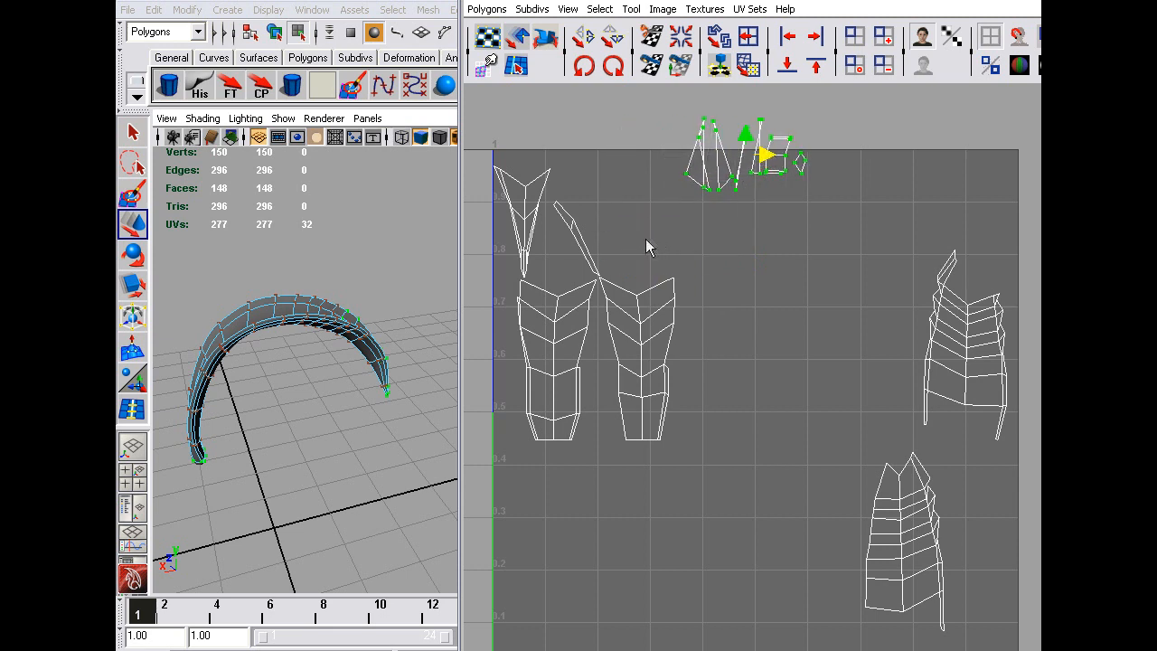
Move the thin diagonal strip shell up to the small fragments and shift the whole group further above the texture space
{"action": "middle_click_drag", "start_coordinate": [614, 228], "coordinate": [668, 228], "text": "alt"}
{"action": "left_click_drag", "start_coordinate": [610, 282], "coordinate": [616, 219]}
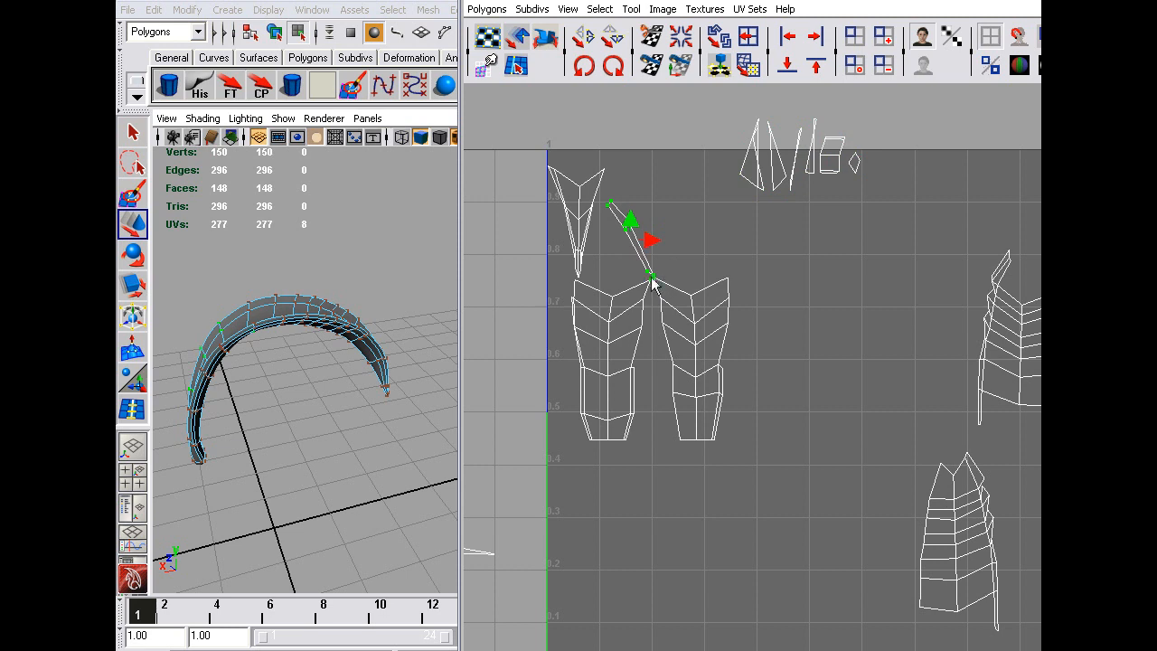
{"action": "left_click", "coordinate": [652, 278], "text": "shift"}
{"action": "middle_click_drag", "start_coordinate": [640, 281], "coordinate": [737, 199]}
{"action": "scroll", "coordinate": [736, 200], "scroll_direction": "down", "scroll_amount": 1}
{"action": "left_click_drag", "start_coordinate": [859, 99], "coordinate": [669, 215]}
{"action": "scroll", "coordinate": [761, 167], "scroll_direction": "down", "scroll_amount": 2}
{"action": "left_click_drag", "start_coordinate": [761, 161], "coordinate": [761, 94]}
Select the right-hand tapered shell and move it horizontally to about 0.6 in U, near the ribbed shells
{"action": "scroll", "coordinate": [624, 197], "scroll_direction": "down", "scroll_amount": 2}
{"action": "middle_click_drag", "start_coordinate": [630, 201], "coordinate": [591, 195], "text": "alt"}
{"action": "scroll", "coordinate": [633, 222], "scroll_direction": "up", "scroll_amount": 2}
{"action": "middle_click_drag", "start_coordinate": [685, 226], "coordinate": [724, 176], "text": "alt"}
{"action": "left_click_drag", "start_coordinate": [691, 391], "coordinate": [766, 224]}
{"action": "scroll", "coordinate": [733, 347], "scroll_direction": "up", "scroll_amount": 1}
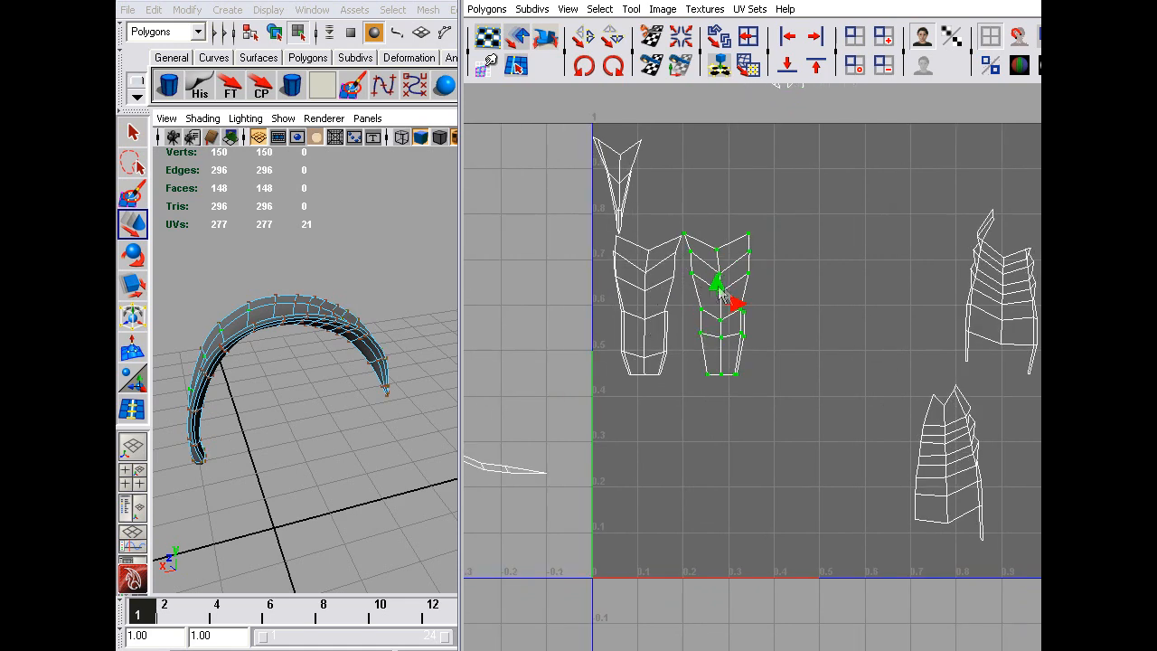
{"action": "left_click_drag", "start_coordinate": [723, 302], "coordinate": [827, 305]}
{"action": "middle_click_drag", "start_coordinate": [827, 305], "coordinate": [614, 331], "text": "alt"}
{"action": "left_click_drag", "start_coordinate": [680, 336], "coordinate": [723, 332]}
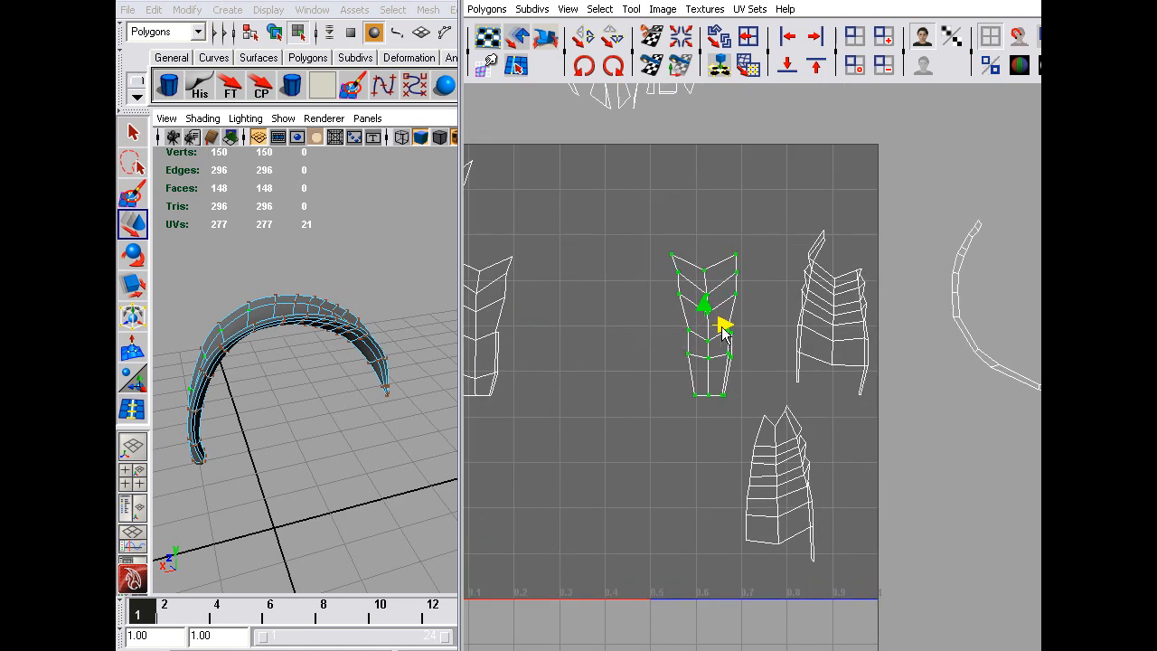
Select the left-hand tapered shell without the neighbouring V-shaped shell's UVs and move it horizontally to about 0.4 in U, beside the other tapered shell
{"action": "middle_click_drag", "start_coordinate": [601, 327], "coordinate": [686, 315], "text": "alt"}
{"action": "left_click_drag", "start_coordinate": [643, 240], "coordinate": [522, 426]}
{"action": "left_click_drag", "start_coordinate": [591, 315], "coordinate": [692, 316]}
{"action": "key", "text": "ctrl+z"}
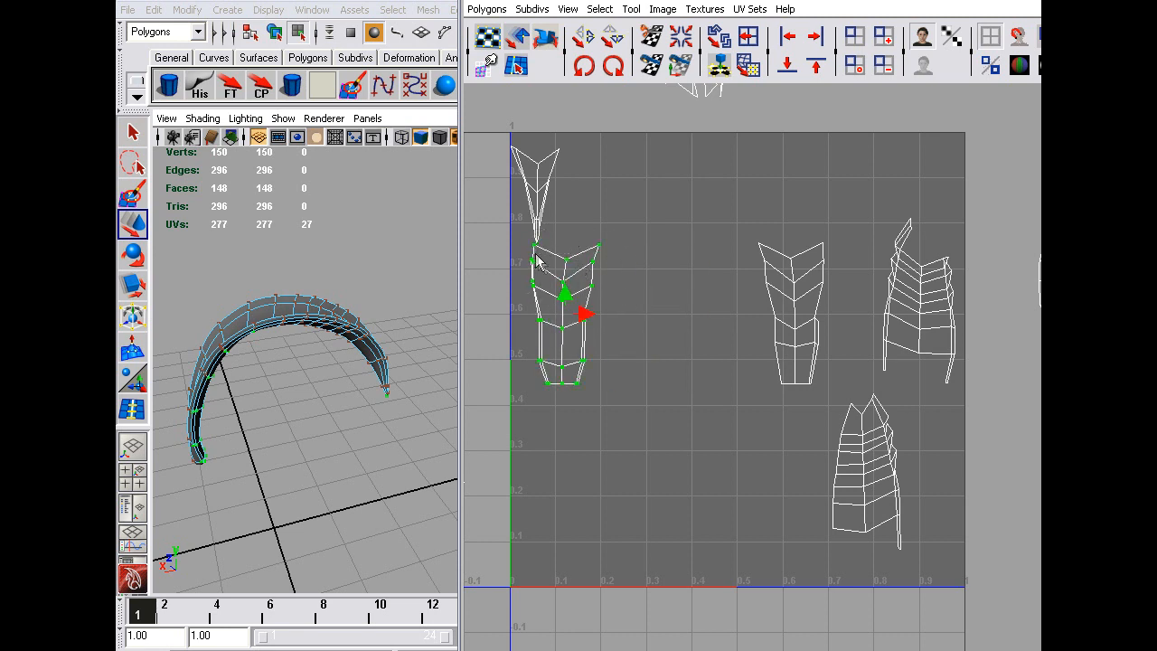
{"action": "left_click_drag", "start_coordinate": [588, 316], "coordinate": [720, 316]}
{"action": "middle_click_drag", "start_coordinate": [720, 316], "coordinate": [746, 305], "text": "alt"}
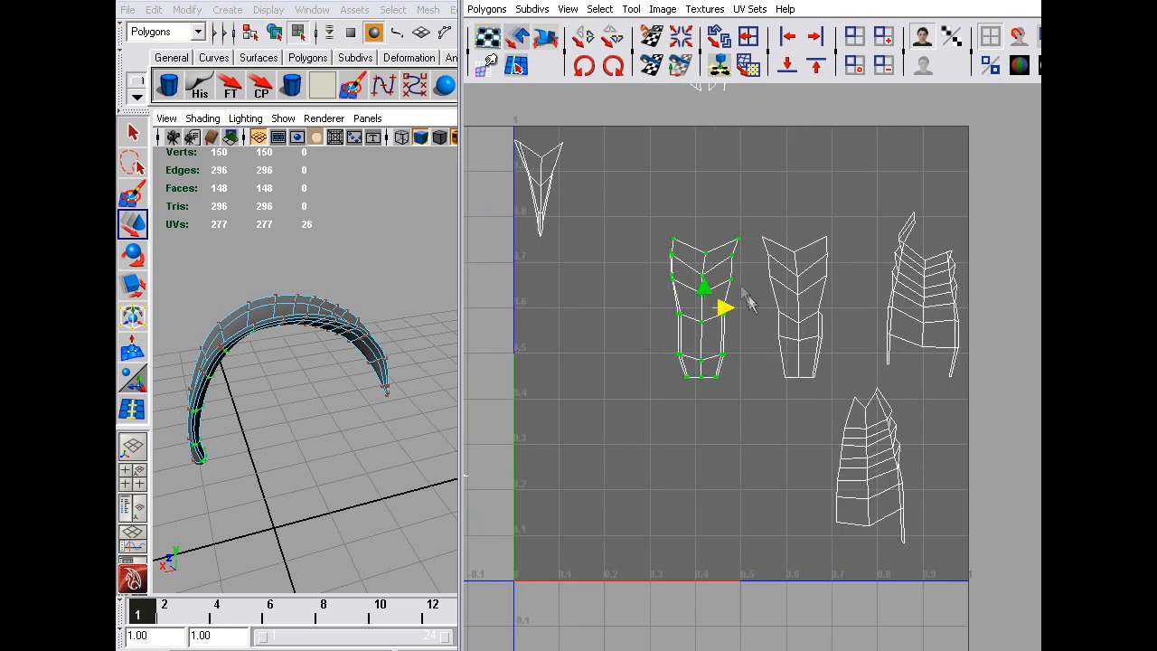
Select the V-shaped shell in the upper left corner and move it right and slightly down, closer to the tapered shells
{"action": "left_click_drag", "start_coordinate": [611, 138], "coordinate": [496, 296]}
{"action": "scroll", "coordinate": [601, 223], "scroll_direction": "up", "scroll_amount": 1}
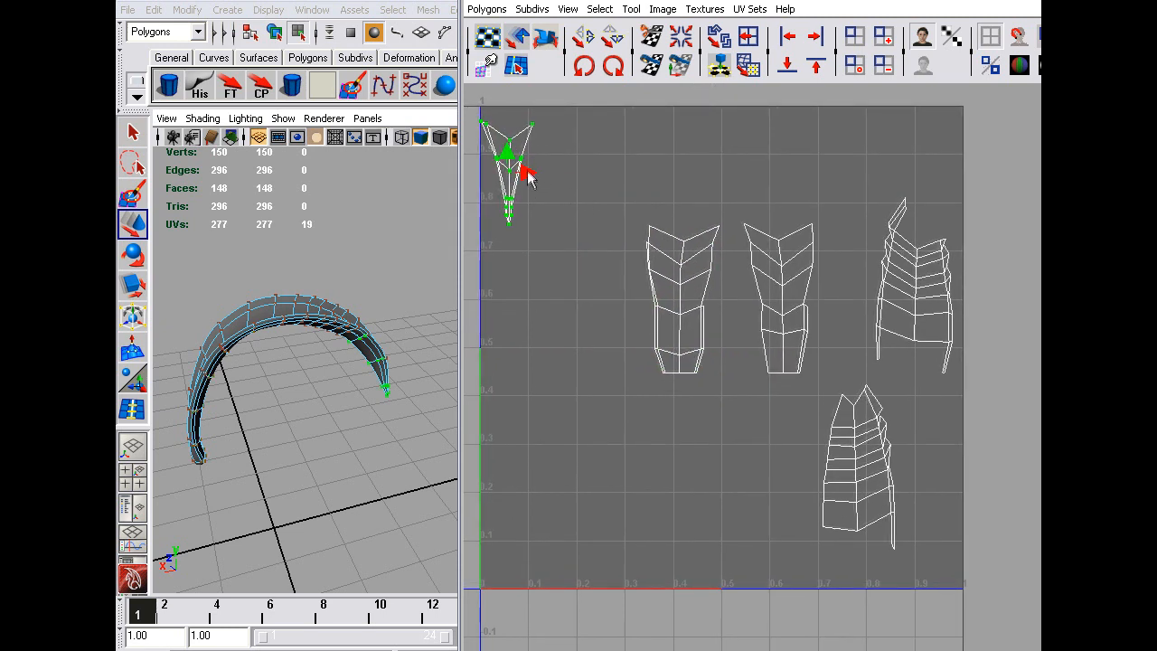
{"action": "left_click_drag", "start_coordinate": [526, 177], "coordinate": [593, 185]}
{"action": "middle_click_drag", "start_coordinate": [773, 258], "coordinate": [726, 291], "text": "alt"}
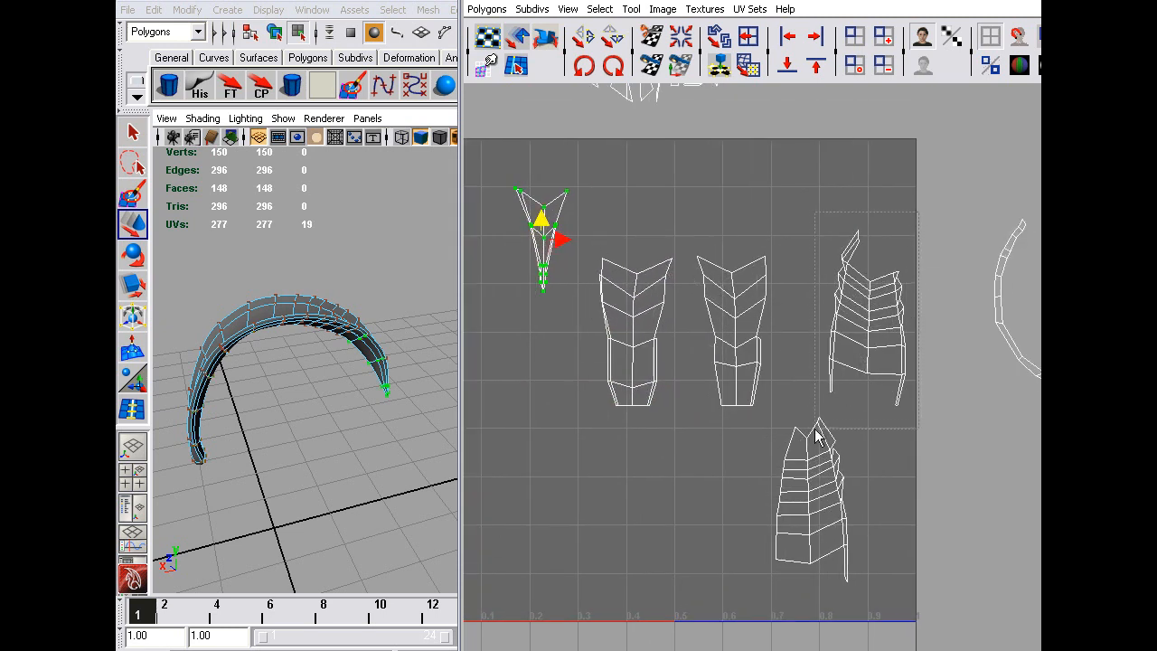
Raise the upper ribbed shell slightly to the left and place the lower ribbed shell directly beneath the right-hand tapered shell
{"action": "left_click_drag", "start_coordinate": [819, 431], "coordinate": [916, 221]}
{"action": "left_click_drag", "start_coordinate": [860, 304], "coordinate": [879, 262]}
{"action": "left_click_drag", "start_coordinate": [882, 407], "coordinate": [773, 590]}
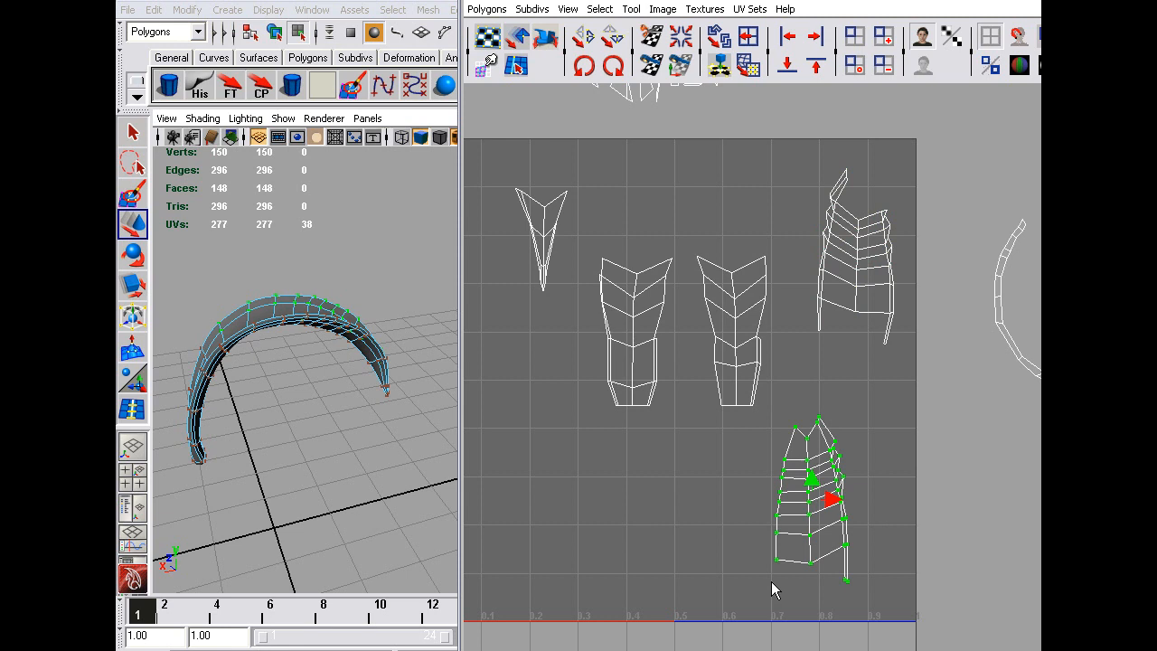
{"action": "left_click_drag", "start_coordinate": [838, 506], "coordinate": [754, 506]}
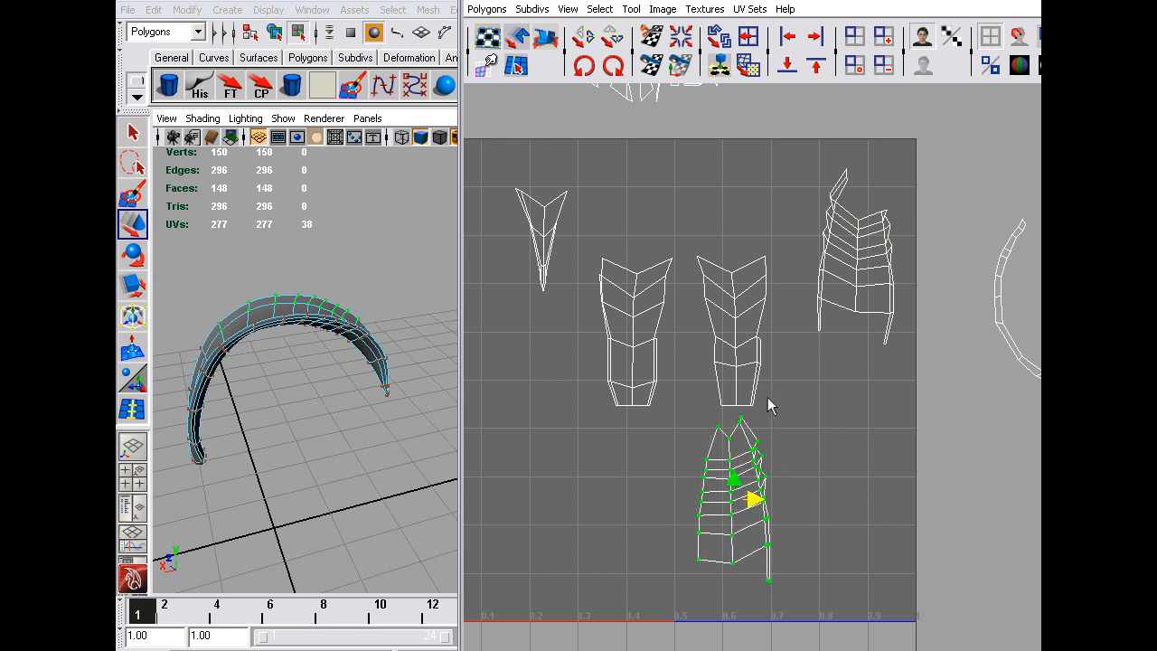
{"action": "left_click_drag", "start_coordinate": [740, 478], "coordinate": [740, 488]}
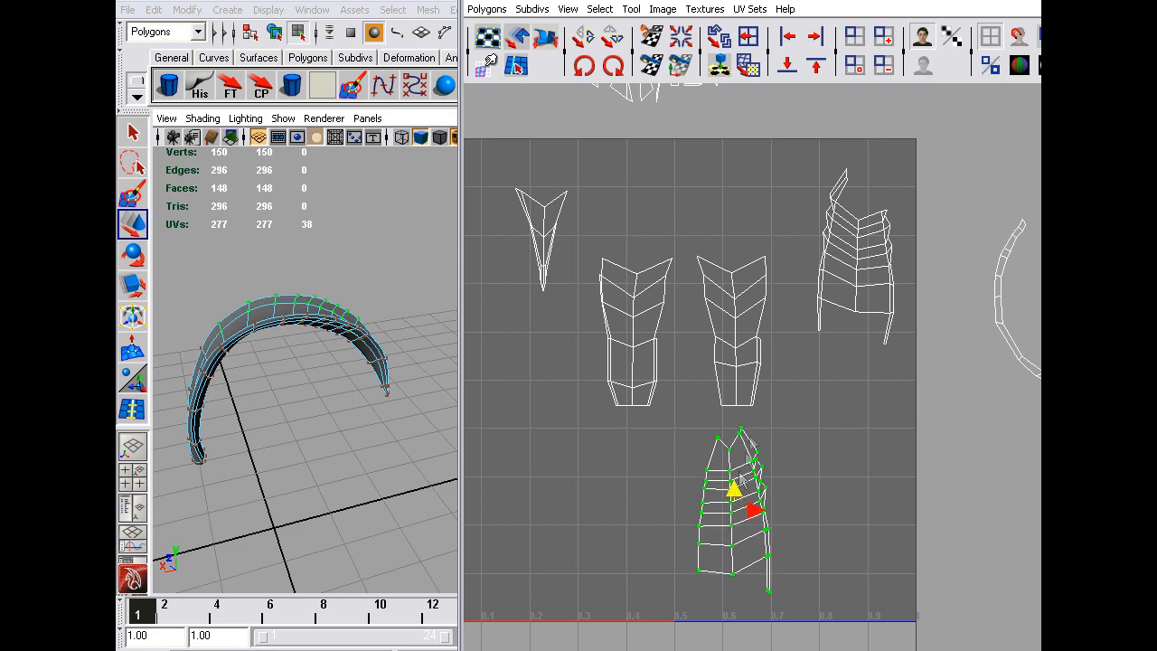
Select the UVs of the left-hand tapered shell and examine which part of the petal they cover
{"action": "mouse_move", "coordinate": [895, 1]}
{"action": "left_mouse_down"}
{"action": "mouse_move", "coordinate": [850, 166]}
{"action": "mouse_move", "coordinate": [873, 60]}
{"action": "mouse_move", "coordinate": [872, 2]}
{"action": "left_mouse_up"}
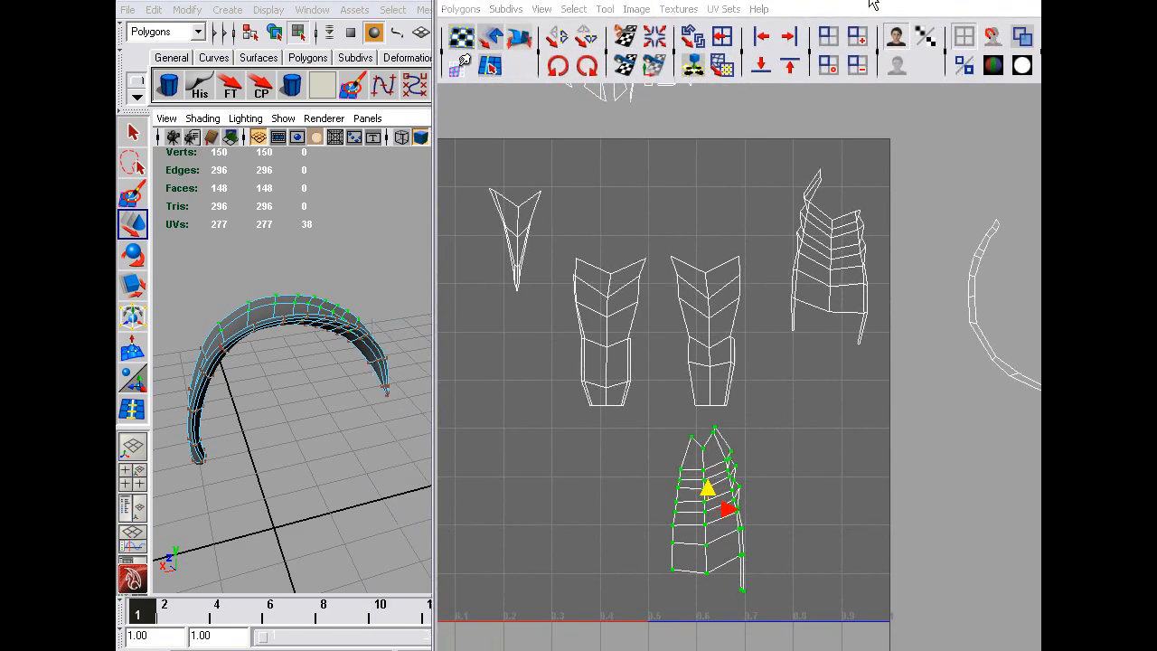
{"action": "middle_click_drag", "start_coordinate": [809, 416], "coordinate": [799, 383], "text": "alt"}
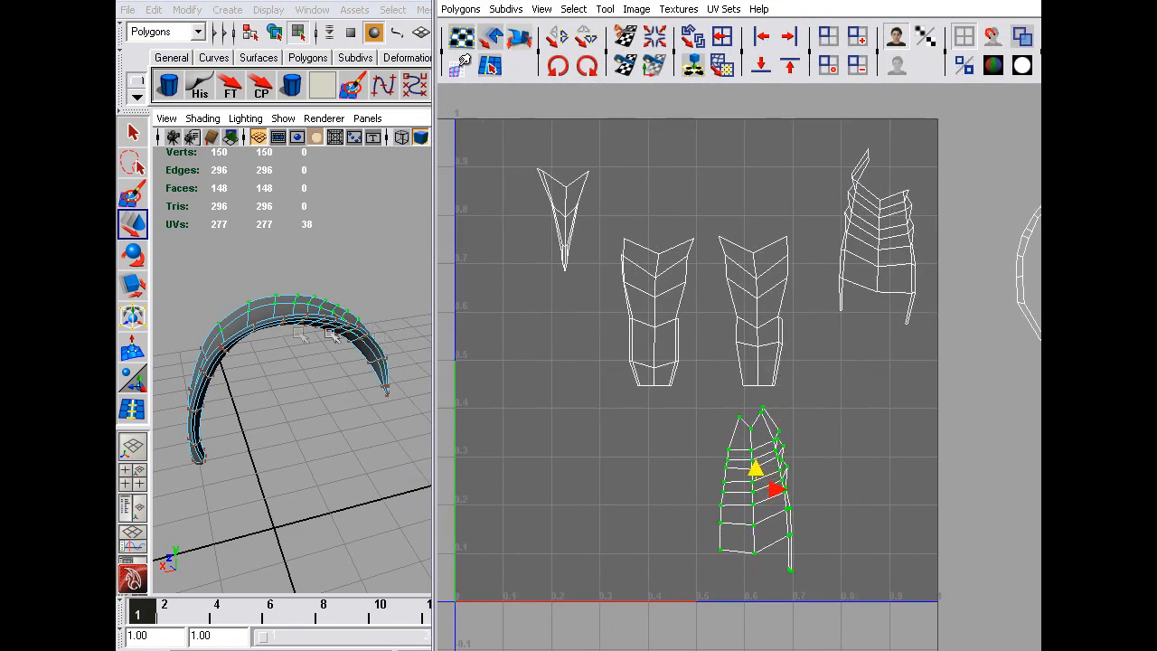
{"action": "left_click_drag", "start_coordinate": [333, 336], "coordinate": [277, 303], "text": "alt"}
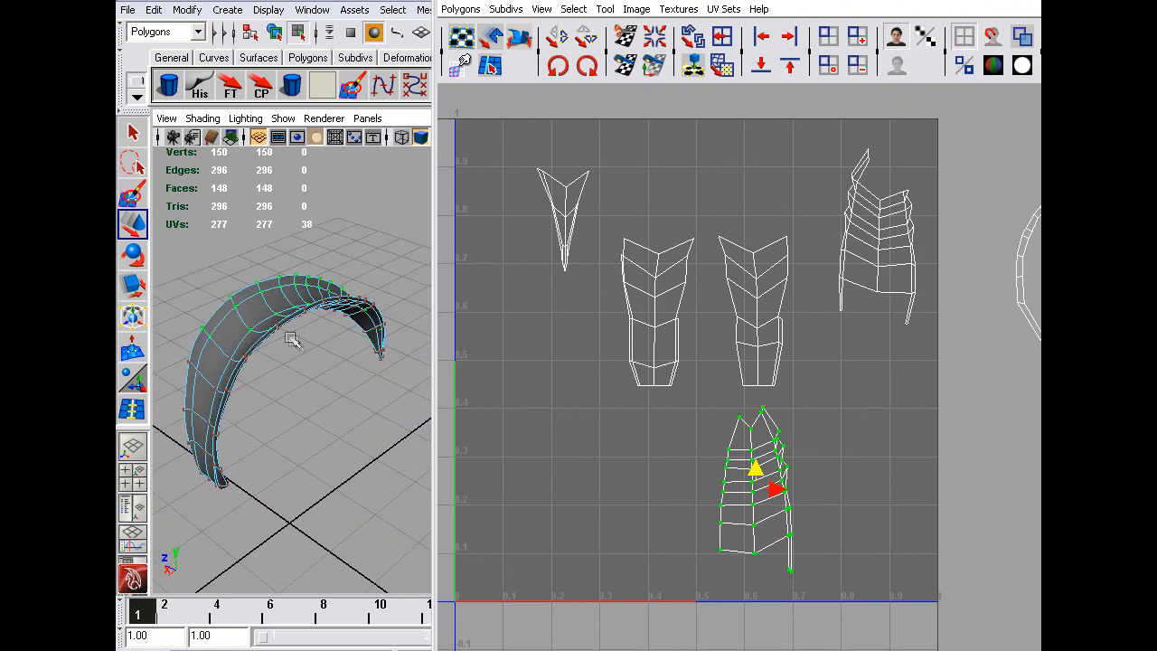
{"action": "left_click_drag", "start_coordinate": [302, 361], "coordinate": [322, 364], "text": "alt"}
{"action": "left_click_drag", "start_coordinate": [669, 263], "coordinate": [613, 332]}
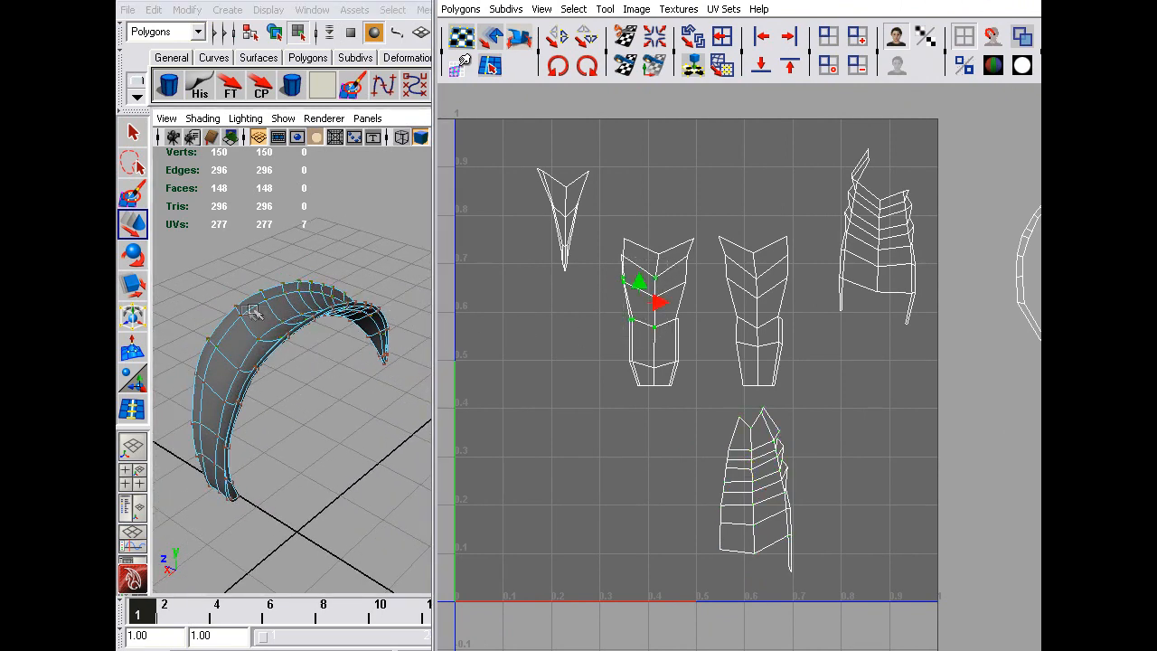
{"action": "left_click_drag", "start_coordinate": [340, 362], "coordinate": [657, 326], "text": "alt"}
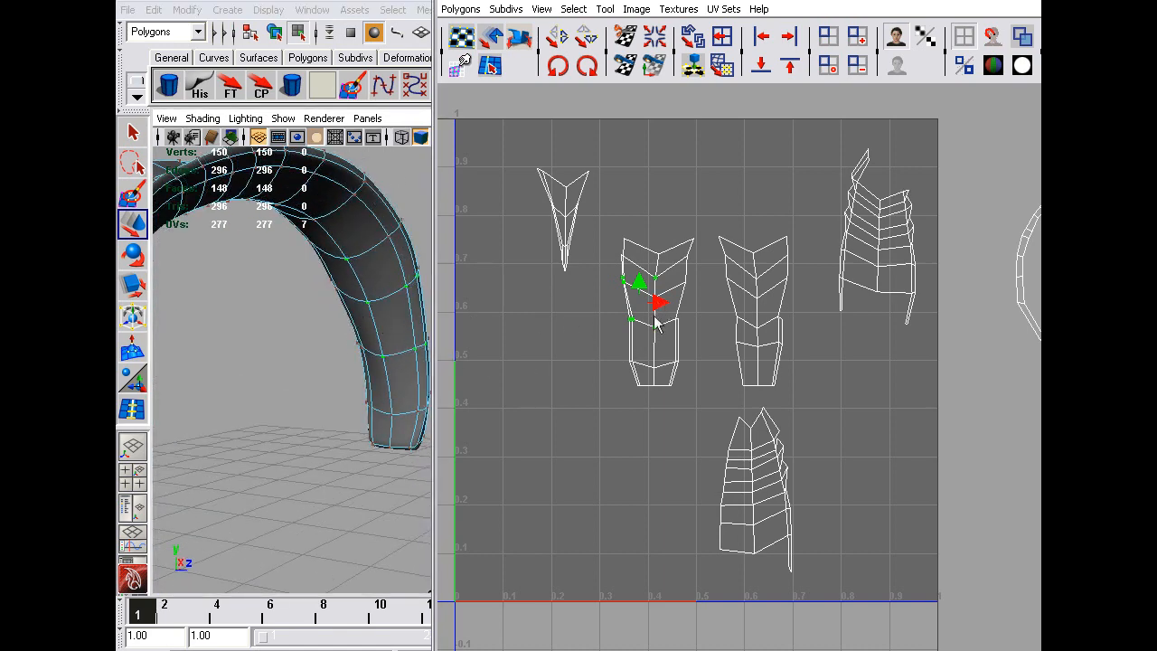
{"action": "left_click_drag", "start_coordinate": [616, 370], "coordinate": [601, 417]}
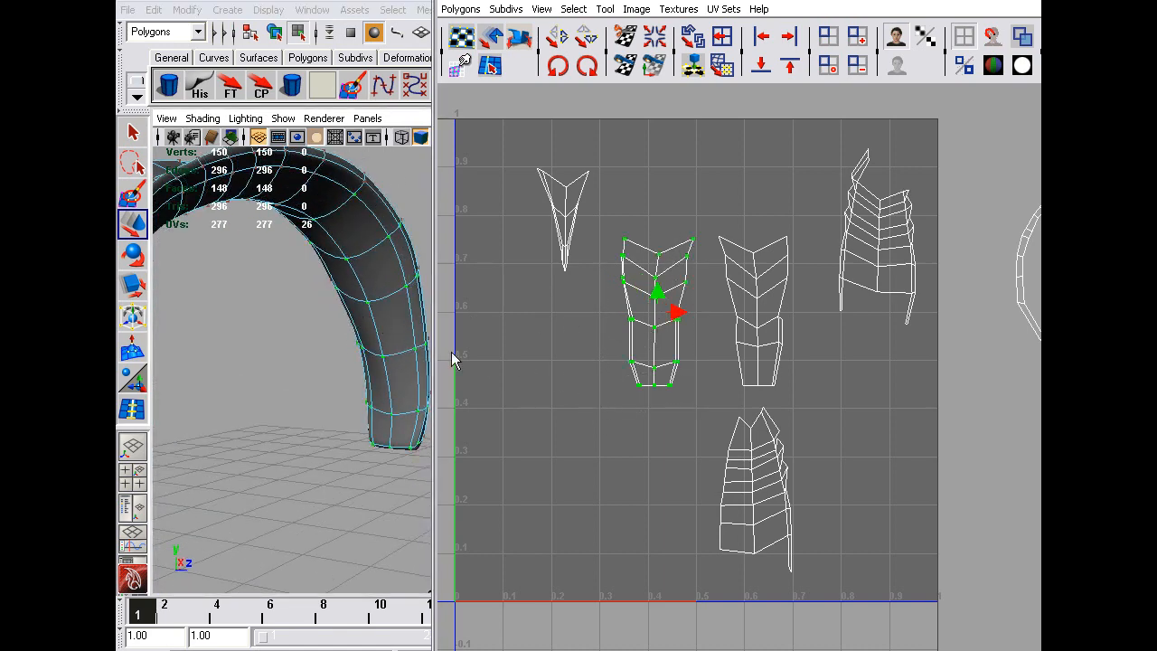
{"action": "left_click_drag", "start_coordinate": [372, 354], "coordinate": [436, 386], "text": "alt"}
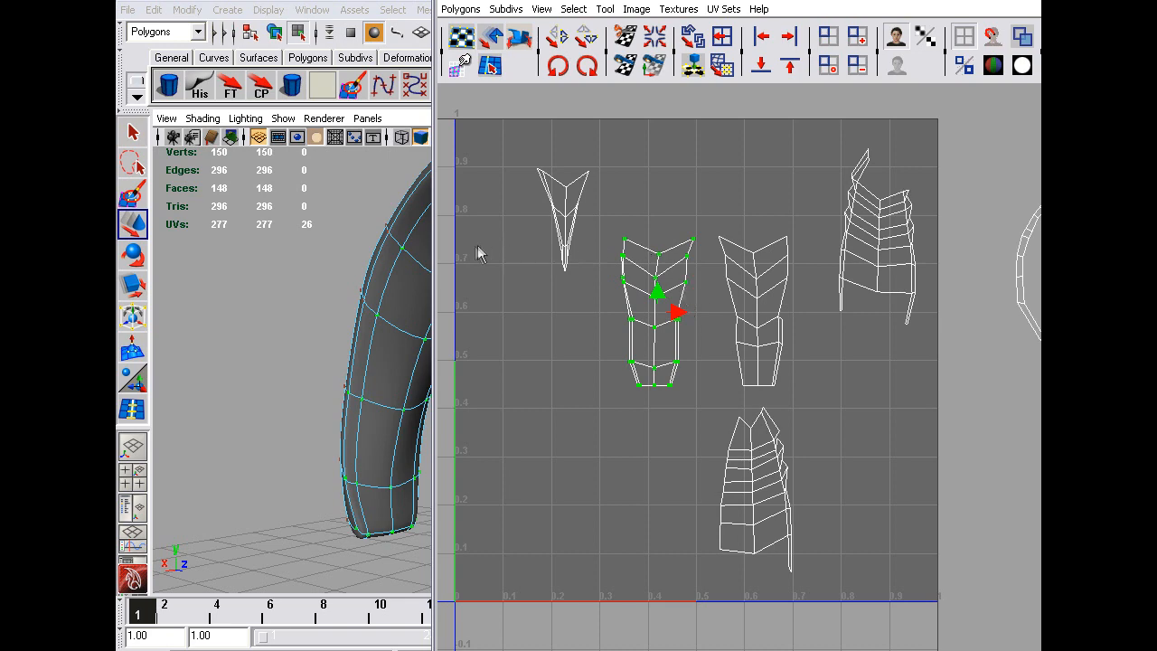
Select the V-shaped shell, rotate it counterclockwise 180 degrees so its tip points up, and place it above the left-hand tapered shell
{"action": "left_click_drag", "start_coordinate": [357, 341], "coordinate": [310, 255], "text": "alt"}
{"action": "middle_click_drag", "start_coordinate": [606, 234], "coordinate": [609, 258], "text": "alt"}
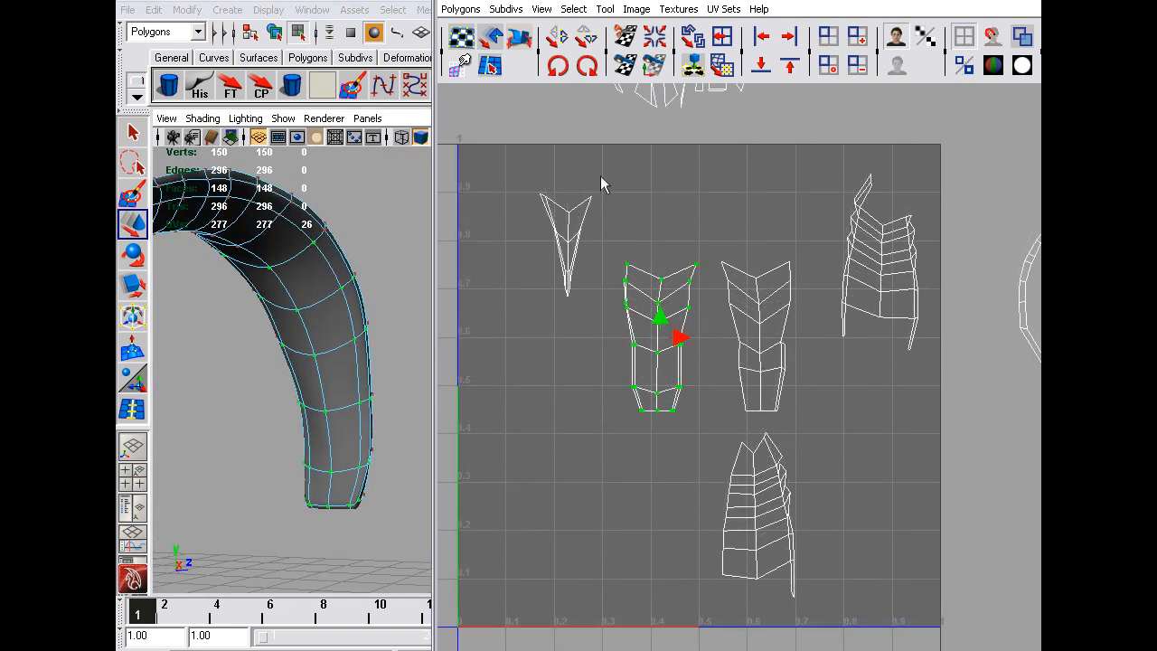
{"action": "left_click_drag", "start_coordinate": [602, 179], "coordinate": [531, 302]}
{"action": "left_click_drag", "start_coordinate": [370, 307], "coordinate": [345, 262], "text": "alt"}
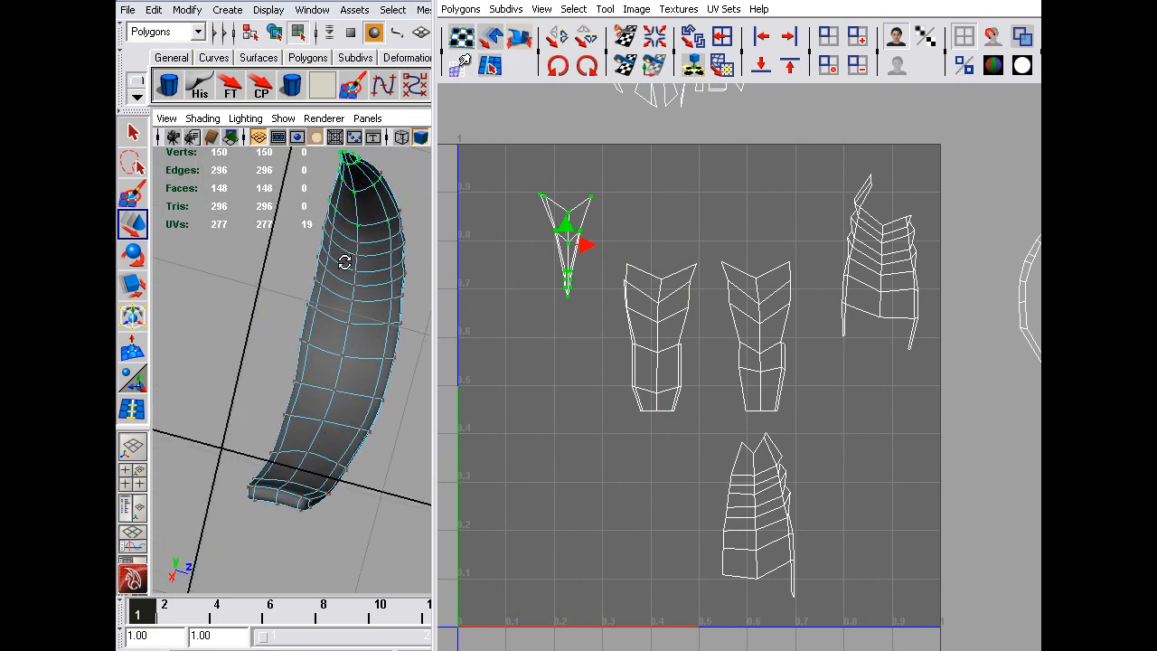
{"action": "middle_click_drag", "start_coordinate": [609, 244], "coordinate": [565, 275], "text": "alt"}
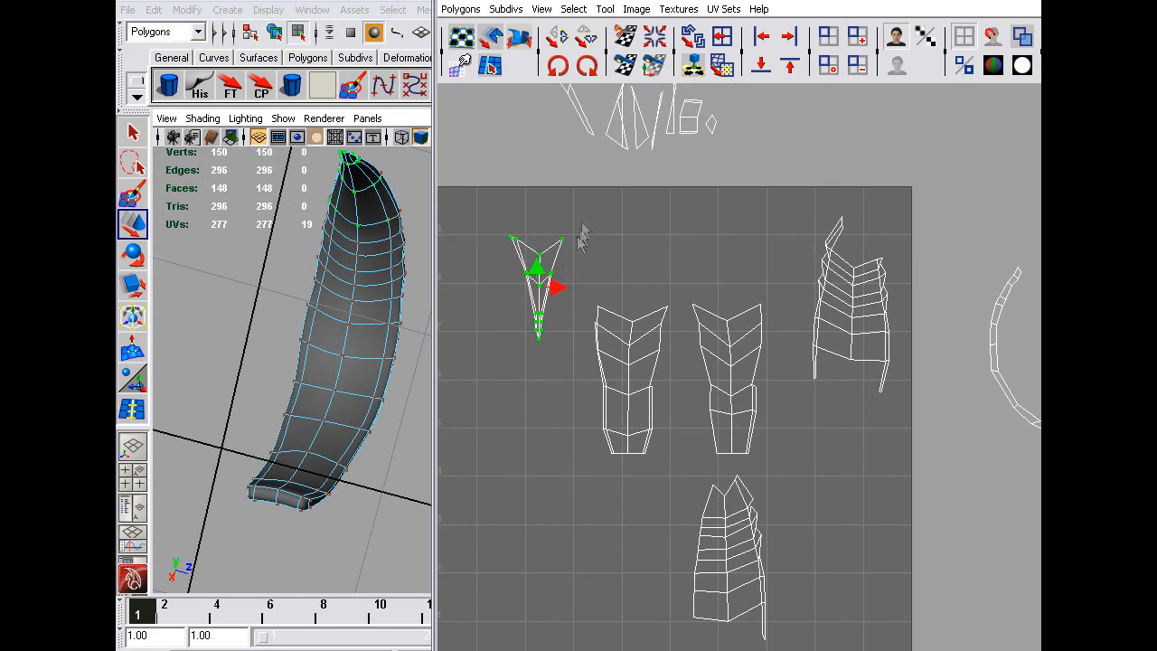
{"action": "left_click", "coordinate": [558, 66]}
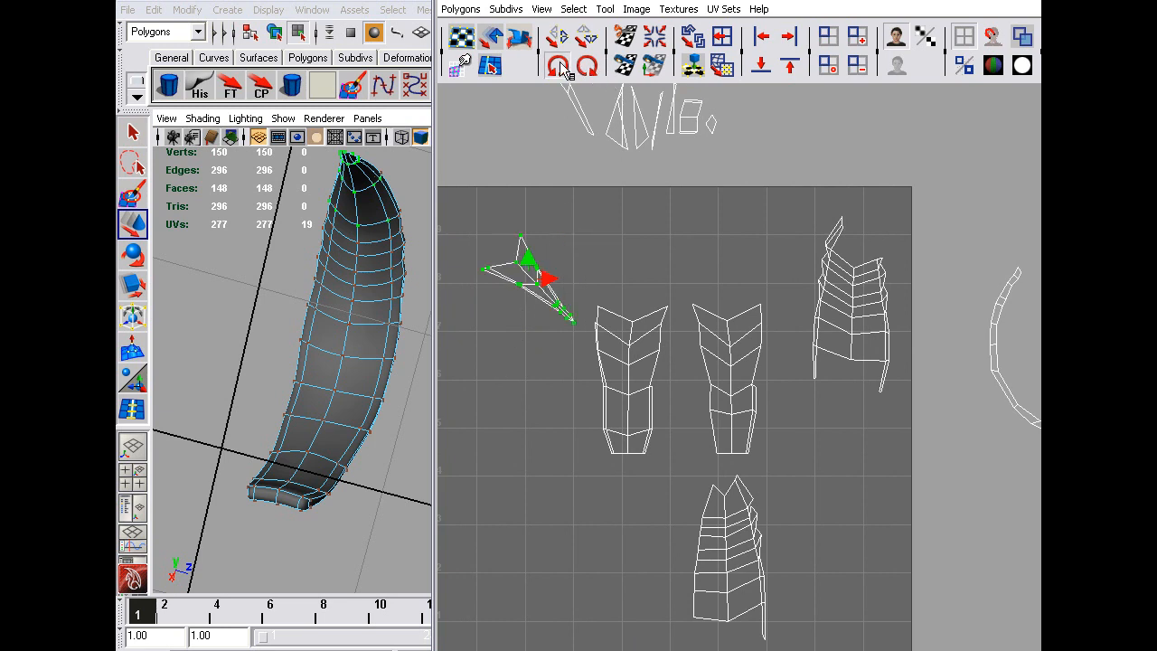
{"action": "left_click", "coordinate": [559, 66]}
{"action": "left_click", "coordinate": [559, 66]}
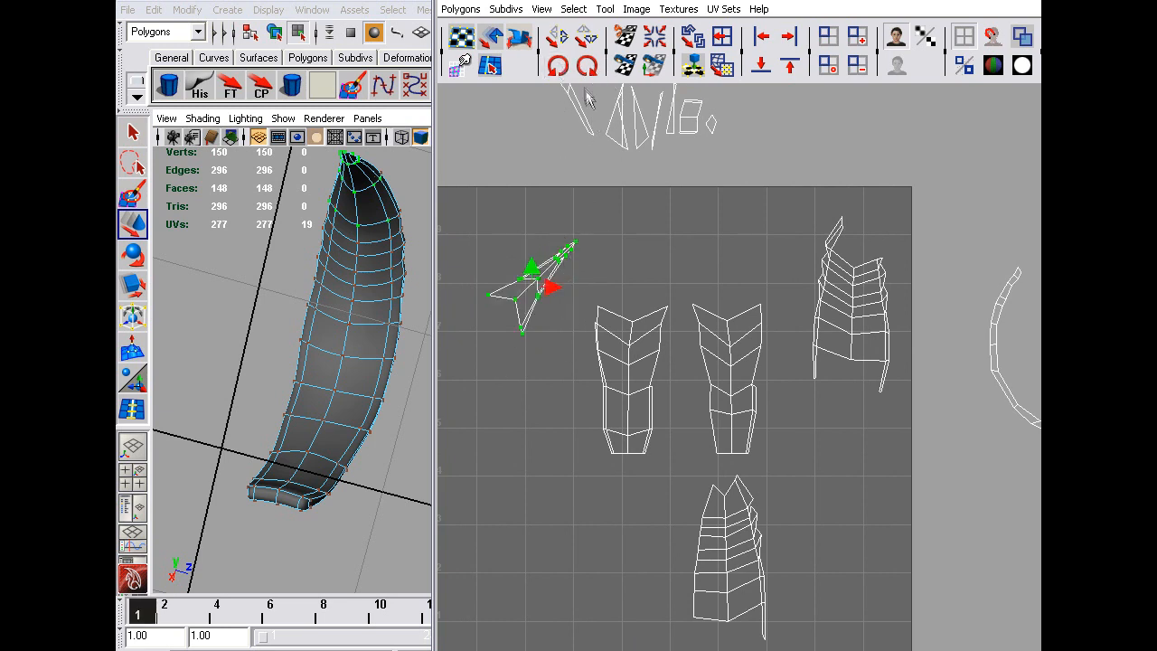
{"action": "left_click", "coordinate": [559, 66]}
{"action": "left_click_drag", "start_coordinate": [536, 255], "coordinate": [635, 193]}
{"action": "left_click", "coordinate": [632, 188]}
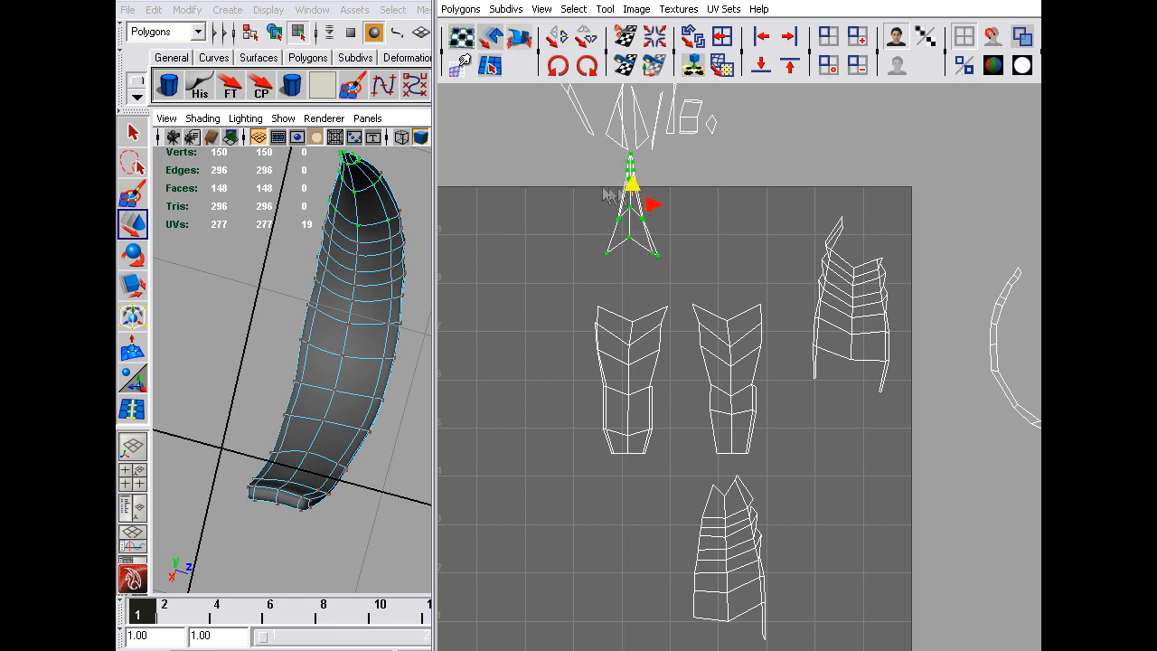
Add the left-hand tapered shell to the selection and move both shells left and down to about 0.2 in U
{"action": "left_click_drag", "start_coordinate": [671, 278], "coordinate": [499, 583], "text": "shift"}
{"action": "middle_click_drag", "start_coordinate": [633, 442], "coordinate": [685, 363], "text": "alt"}
{"action": "left_click_drag", "start_coordinate": [663, 263], "coordinate": [651, 269]}
{"action": "key", "text": "z"}
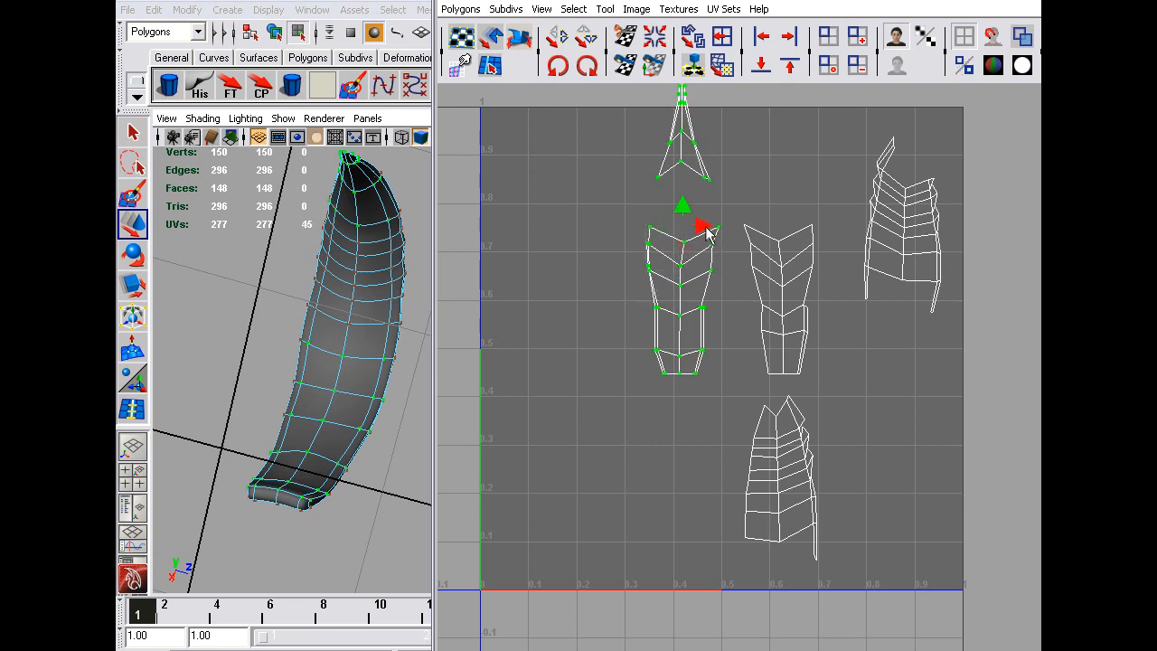
{"action": "left_click_drag", "start_coordinate": [705, 227], "coordinate": [581, 318]}
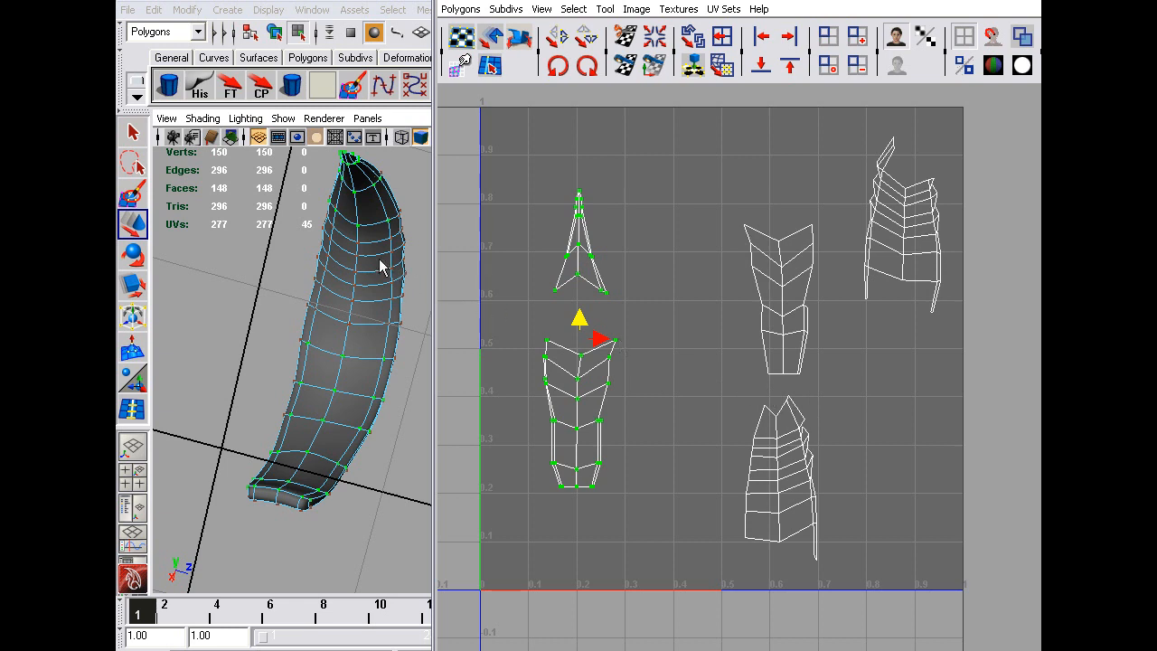
Select UVs on the petal's middle rows and parts of the upper ribbed shell to examine which areas correspond
{"action": "left_click_drag", "start_coordinate": [393, 231], "coordinate": [302, 294]}
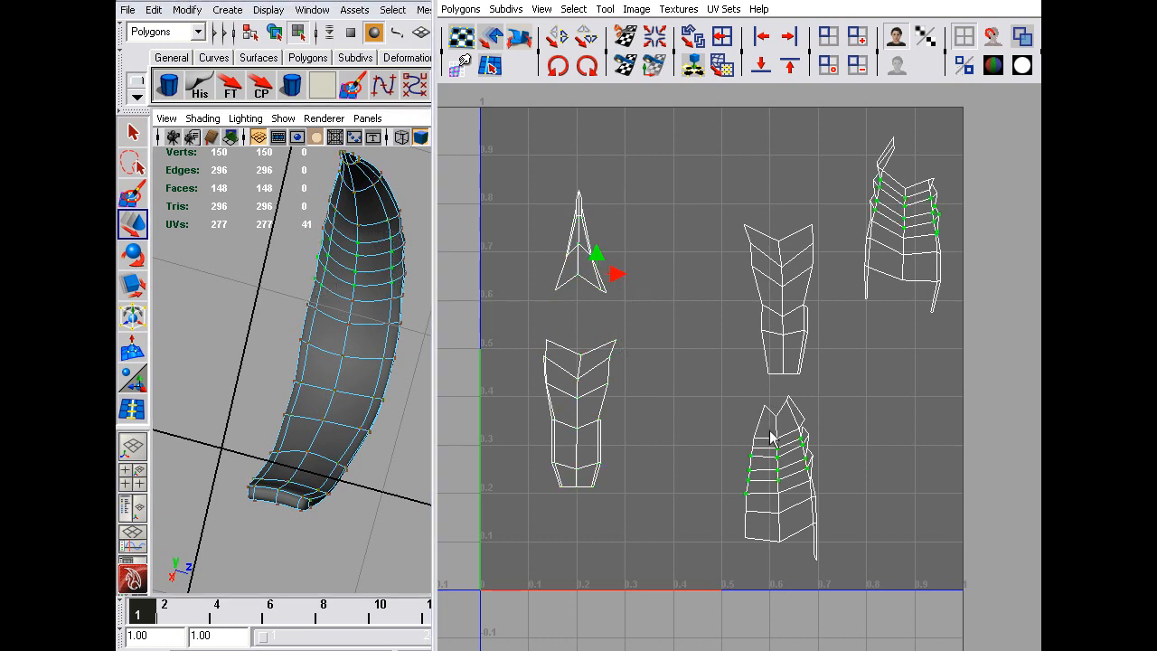
{"action": "left_click", "coordinate": [359, 260]}
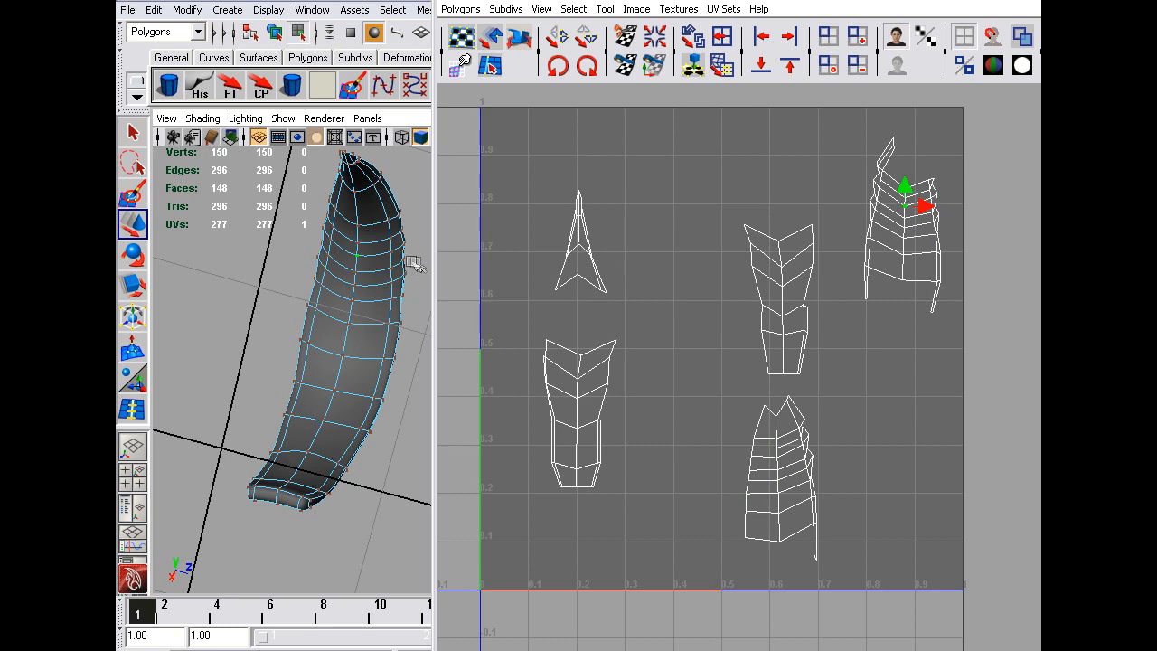
{"action": "left_click_drag", "start_coordinate": [978, 132], "coordinate": [850, 333]}
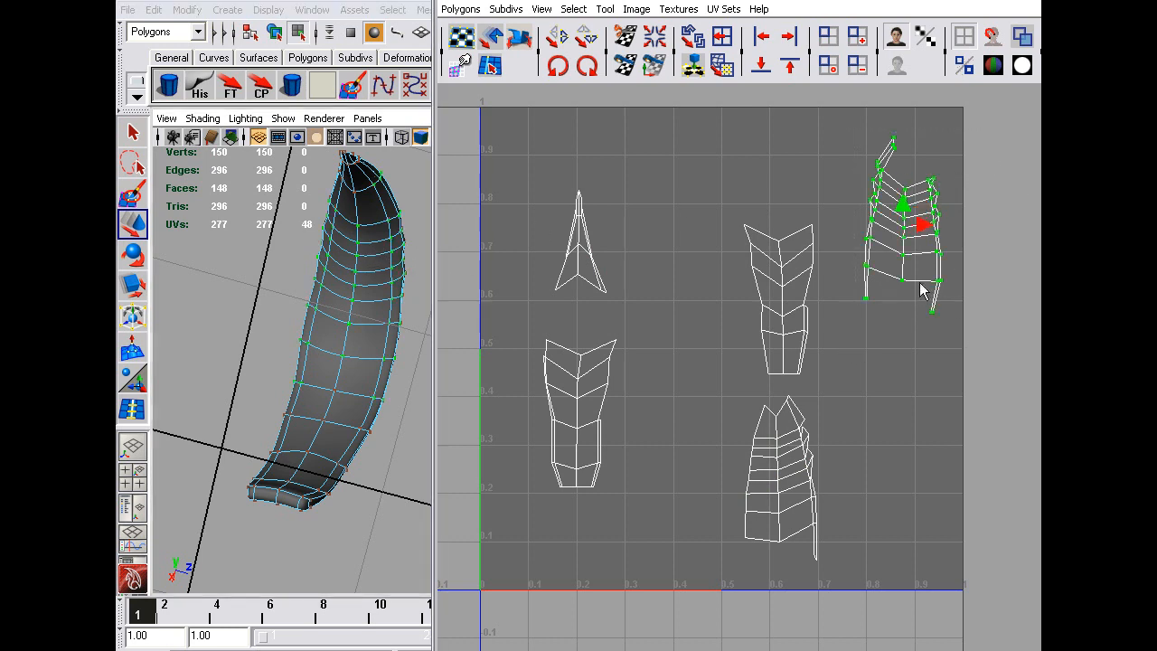
{"action": "left_click_drag", "start_coordinate": [932, 131], "coordinate": [876, 154]}
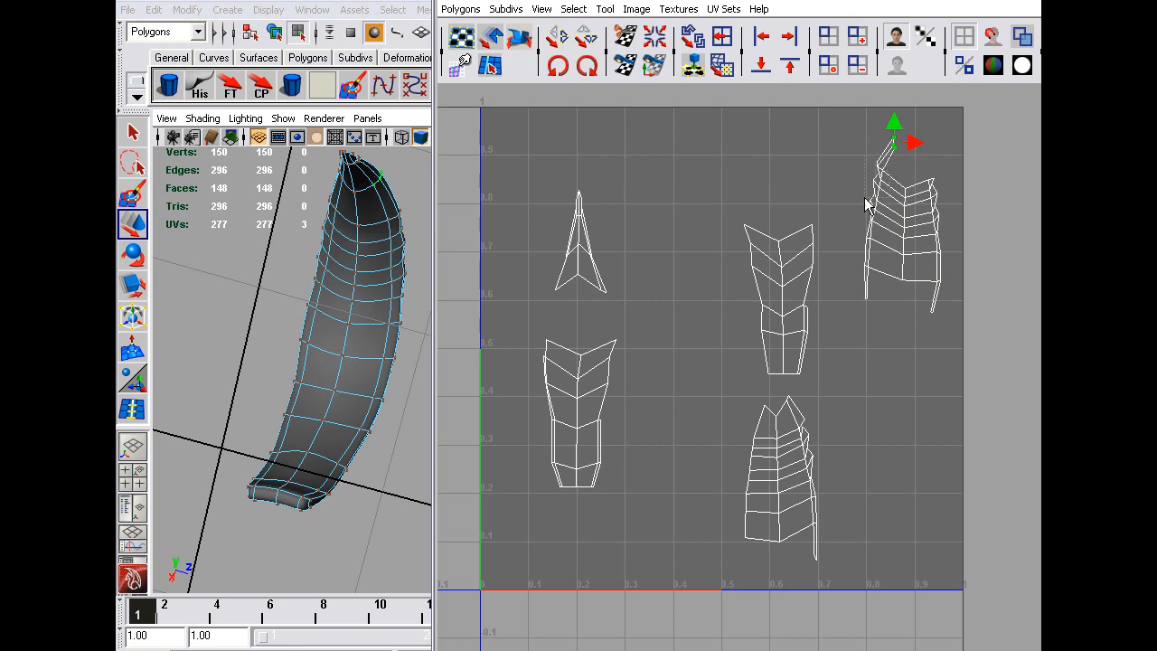
{"action": "left_click_drag", "start_coordinate": [865, 197], "coordinate": [865, 196]}
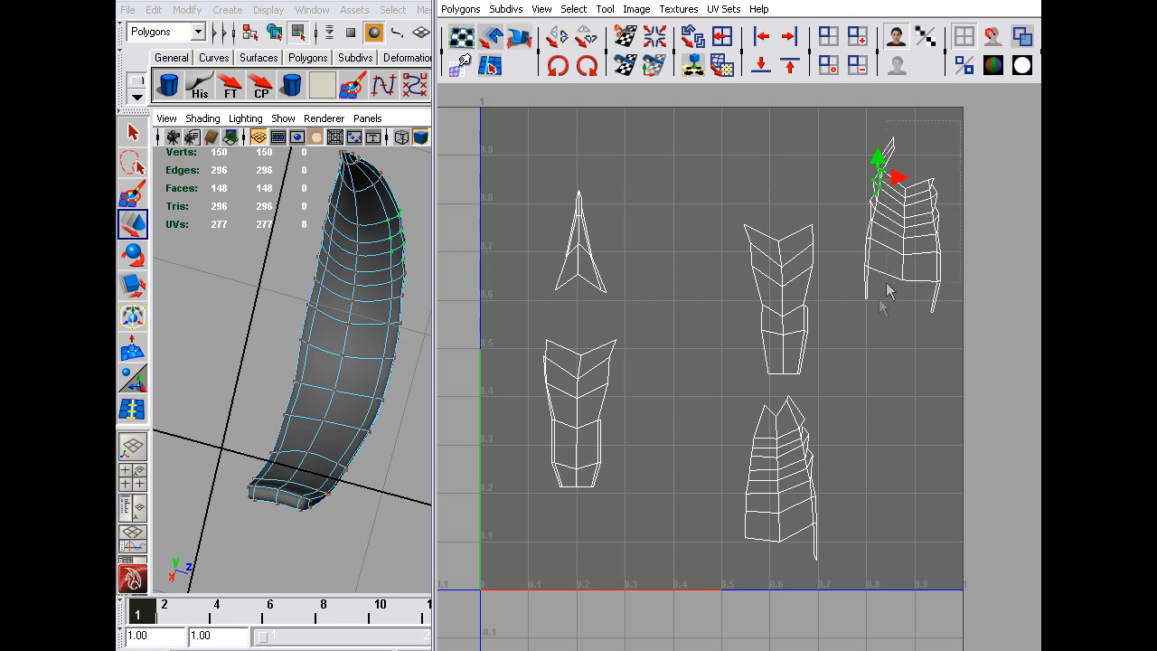
Move the whole upper ribbed shell horizontally to about 0.4 in U, then select the UVs along its left side for scaling
{"action": "left_click_drag", "start_coordinate": [847, 340], "coordinate": [847, 341]}
{"action": "left_click_drag", "start_coordinate": [922, 222], "coordinate": [702, 224]}
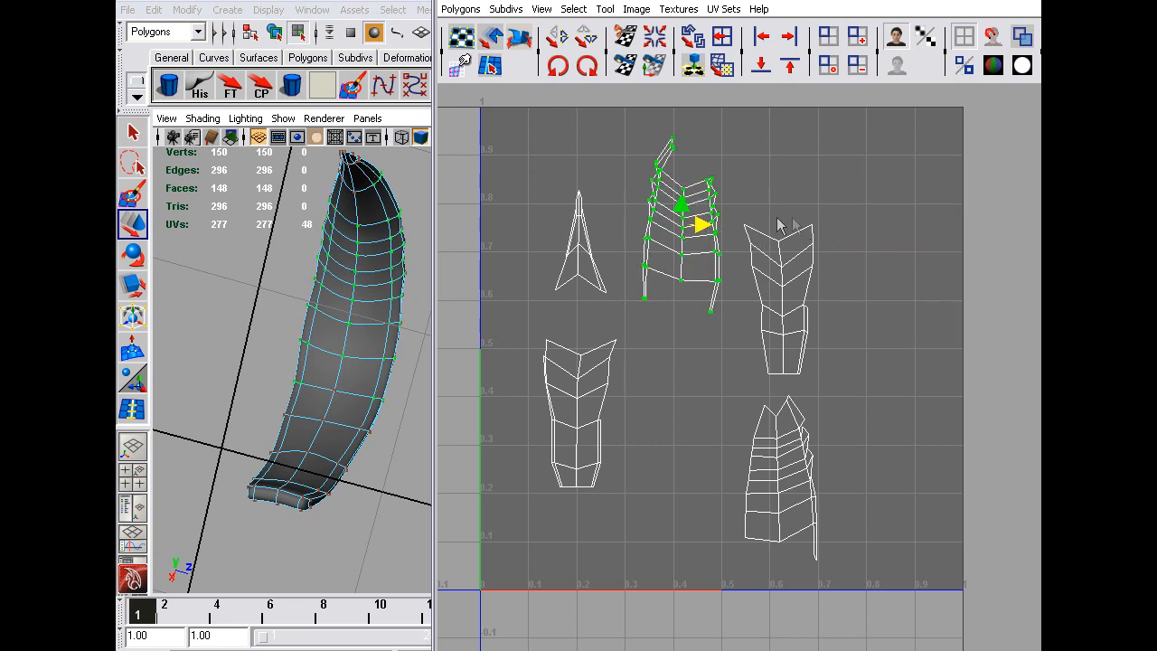
{"action": "key", "text": "e"}
{"action": "key", "text": "r"}
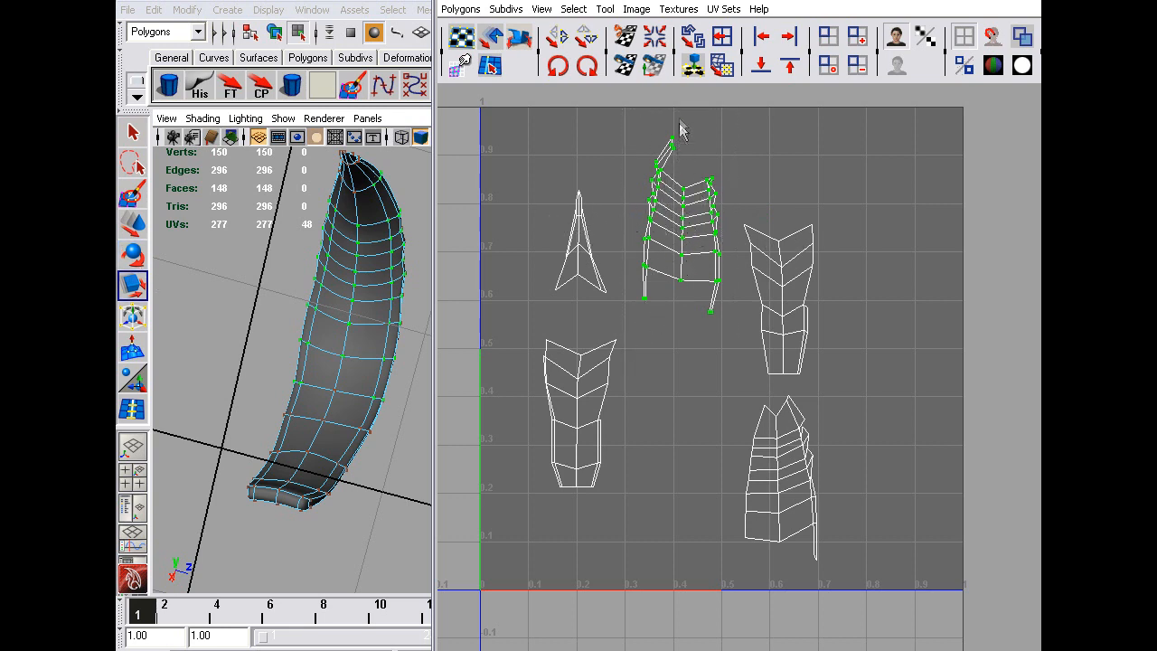
{"action": "left_click_drag", "start_coordinate": [679, 117], "coordinate": [625, 309]}
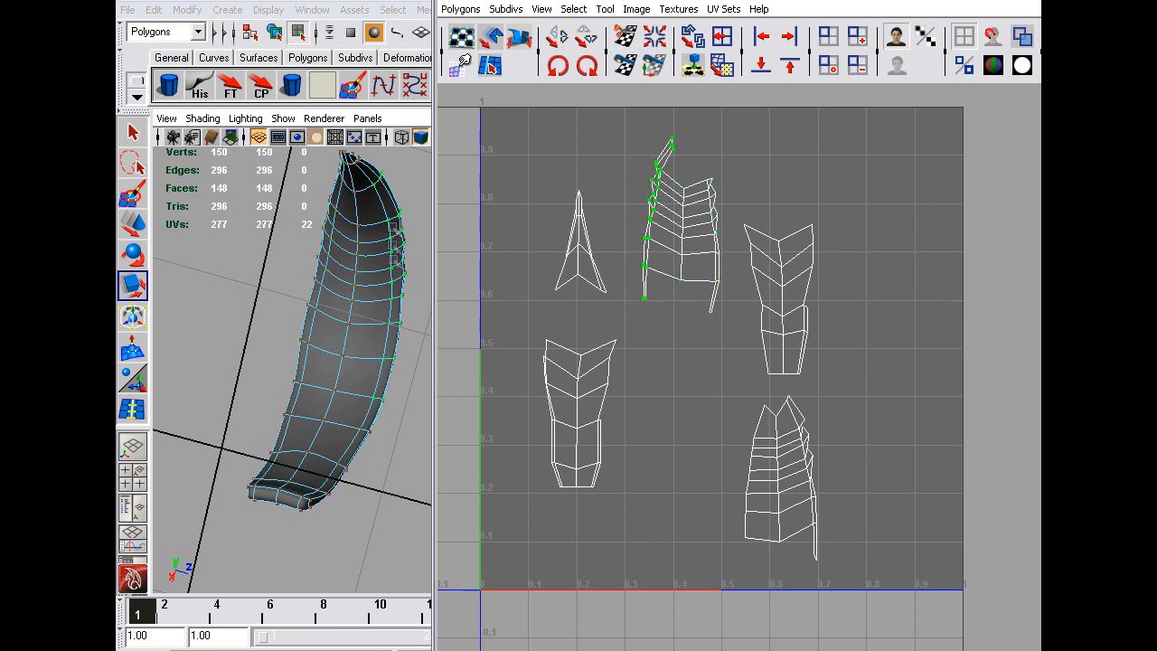